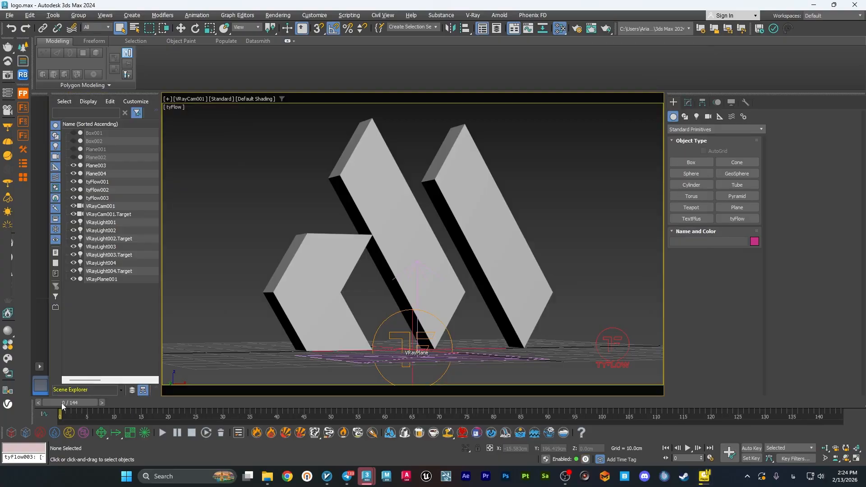
Step: Switch from the finished logo scene to the empty untitled 3ds Max scene
mouse_move(63, 404)
left_mouse_down()
mouse_move(126, 398)
mouse_move(68, 395)
left_mouse_up()
mouse_move(364, 480)
left_click(402, 450)
left_click(504, 286)
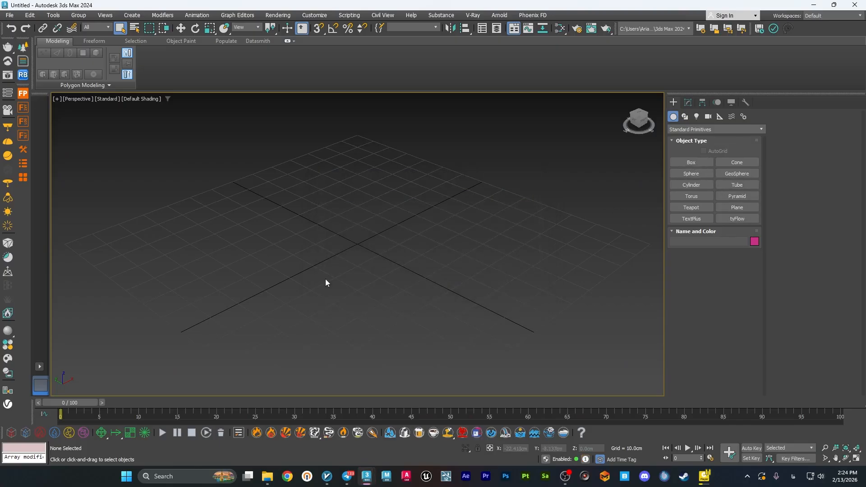
Step: Create a TextPlus object near the centre of the grid reading "Tyflow"
left_click(696, 218)
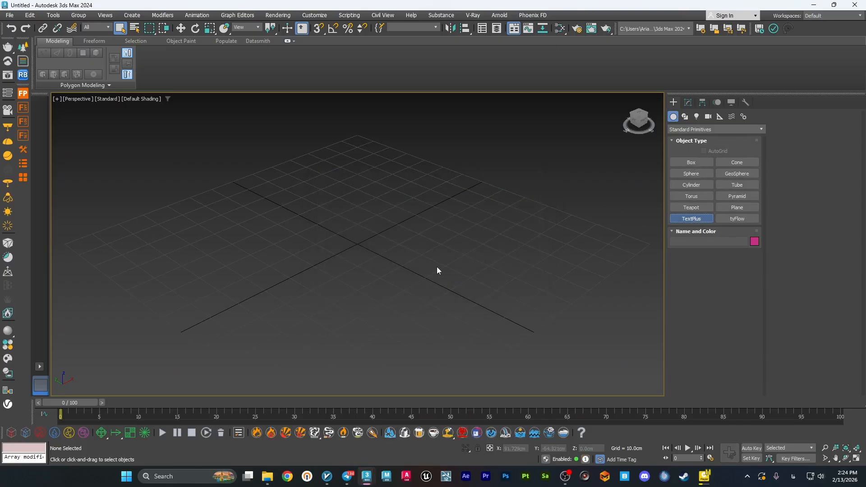
left_click(345, 249)
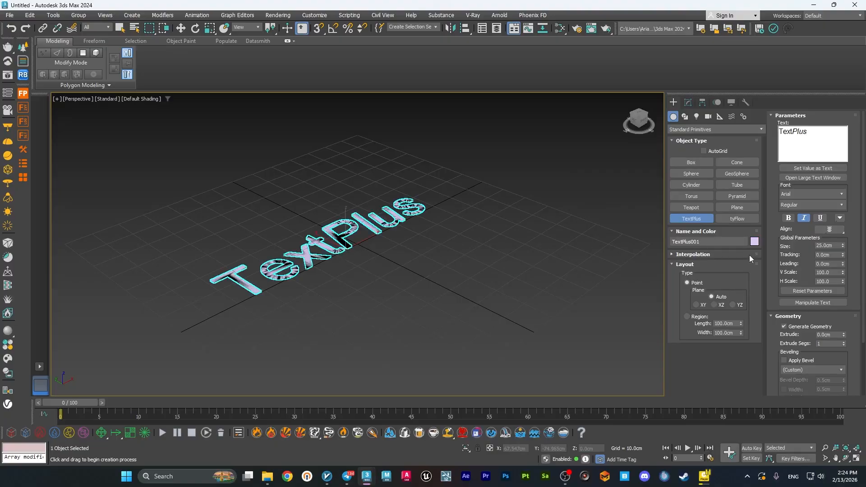
double_click(813, 135)
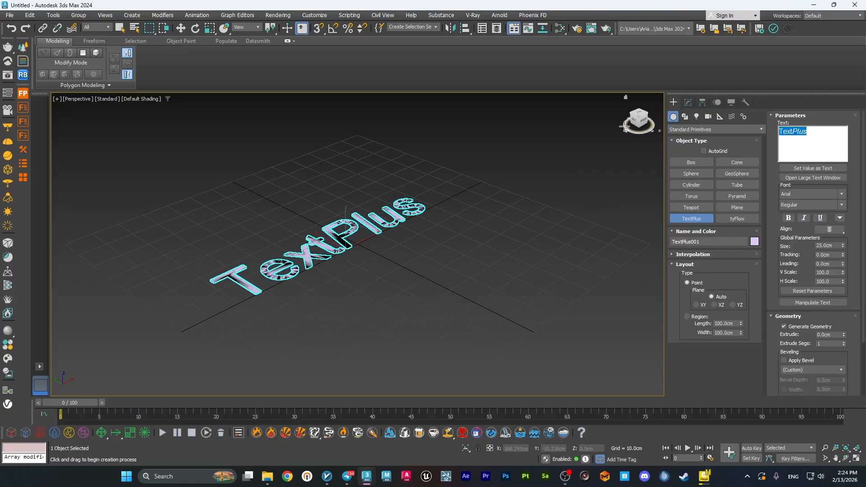
type("Tyflow")
right_click(437, 229)
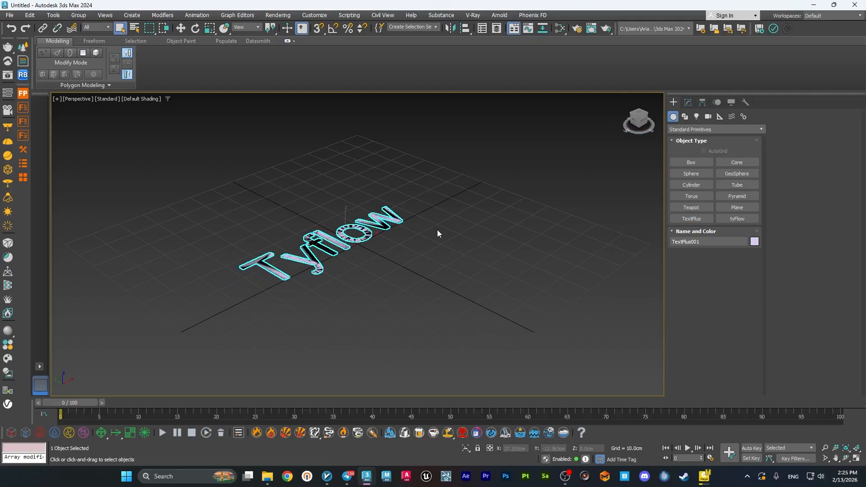
Step: Move the text to X 0 and Y 0 at the world origin
left_click(688, 103)
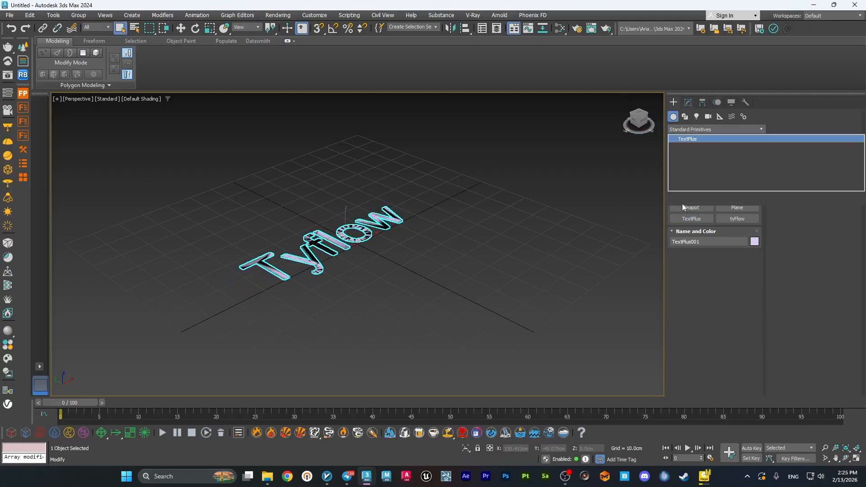
key("w")
right_click(531, 449)
right_click(568, 449)
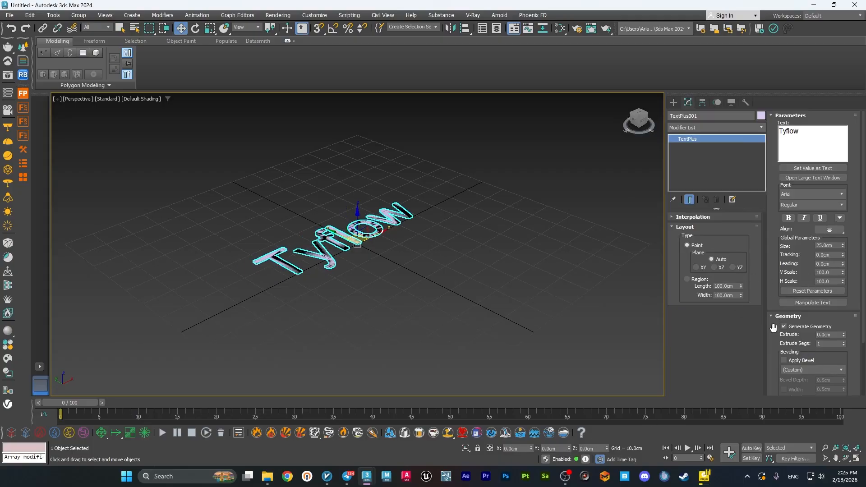
Step: Set the text's extrusion to 5 cm and deselect it
scroll(847, 318, "down", 2)
type("5")
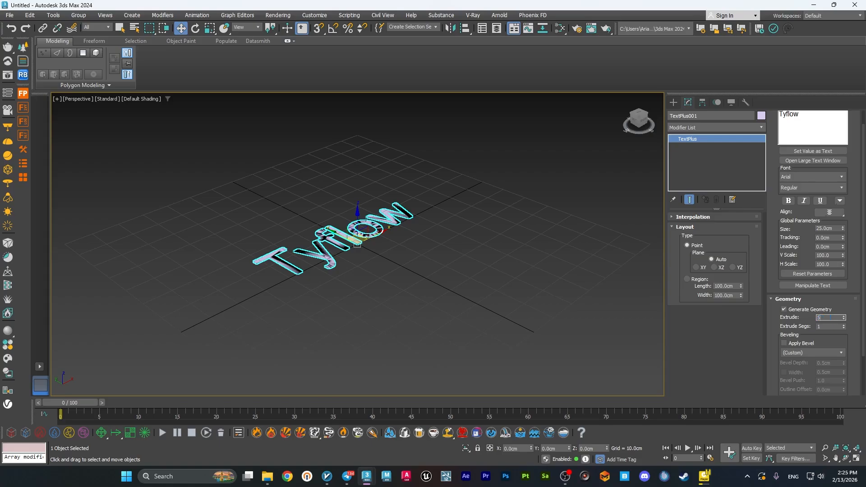
key("Return")
left_click(342, 275)
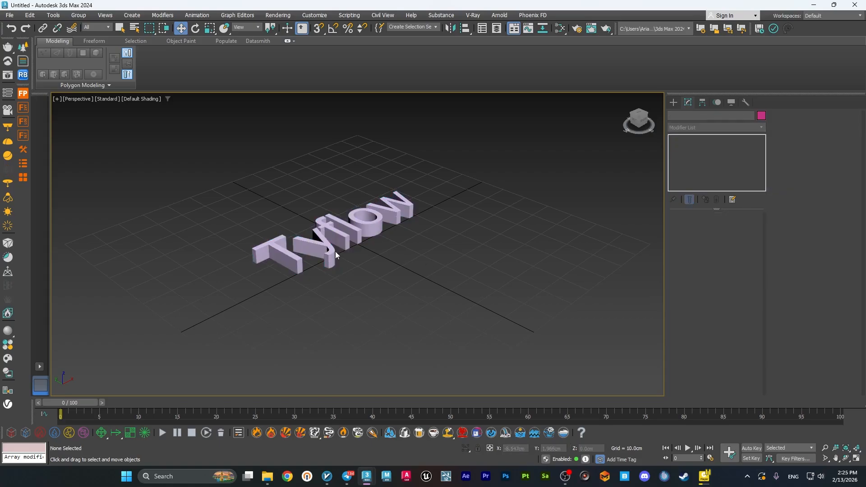
Step: Rotate the extruded text about its X axis with angle snap on so that it stands upright on the grid
left_click(334, 251)
key("e")
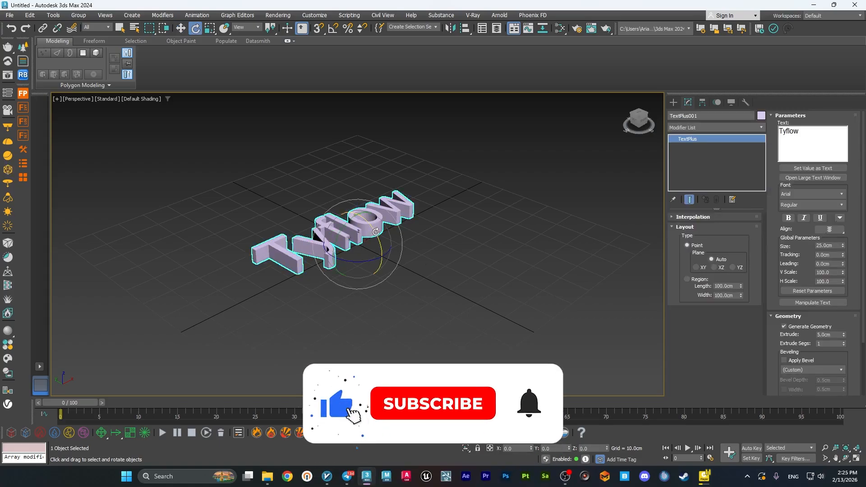
right_click(372, 232)
key("Escape")
left_click_drag(376, 235, 398, 278)
key("ctrl+z")
key("a")
left_click_drag(374, 230, 392, 265)
key("w")
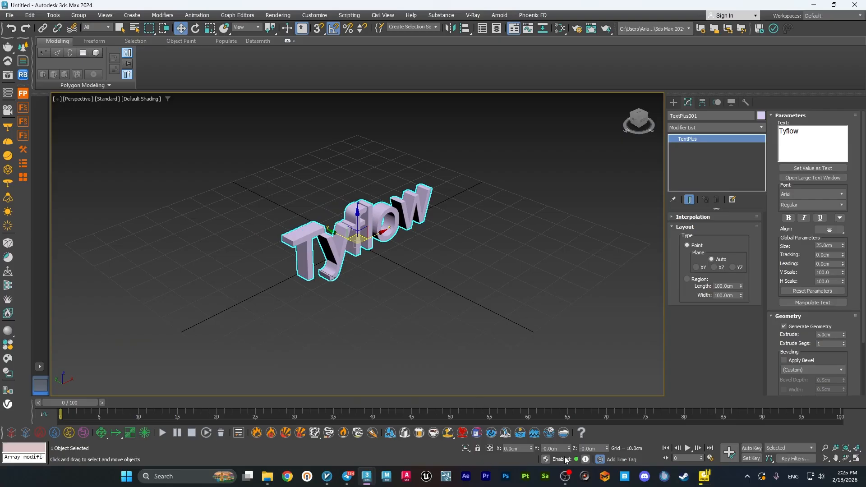
Step: Convert the upright text to an Editable Poly
middle_click_drag(432, 333, 366, 252, "alt")
right_click(366, 252)
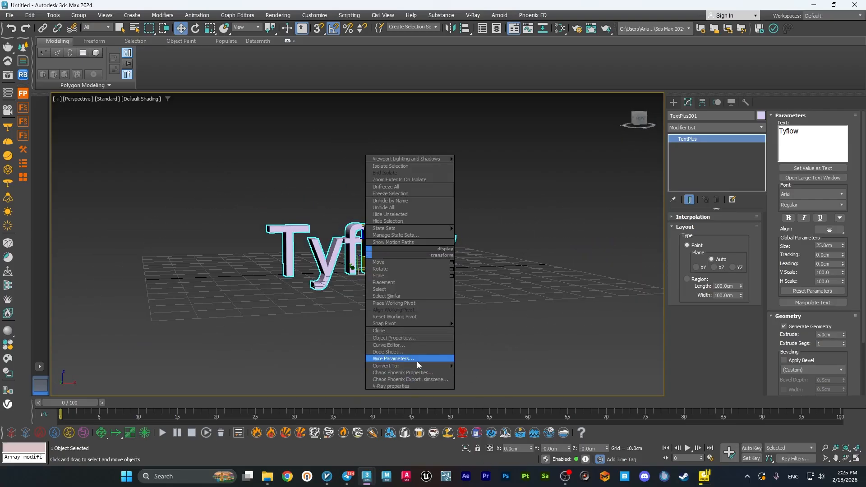
mouse_move(438, 366)
left_click(474, 373)
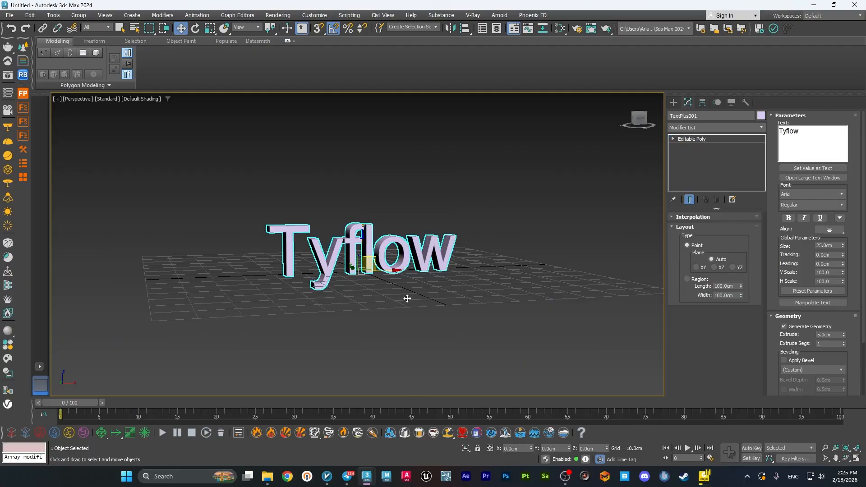
middle_click_drag(421, 297, 450, 282, "alt")
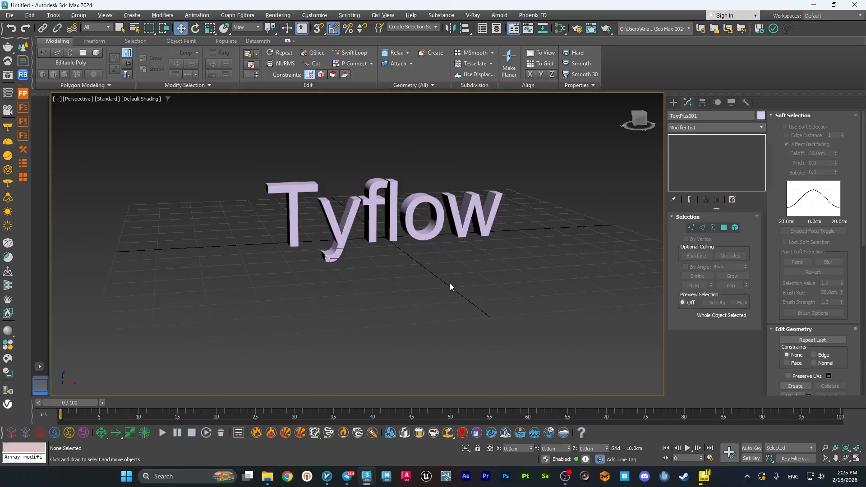
left_click(450, 282)
left_click(425, 224)
Step: Create a tyFlow object in the scene beside the letter w and show its settings
left_click(673, 102)
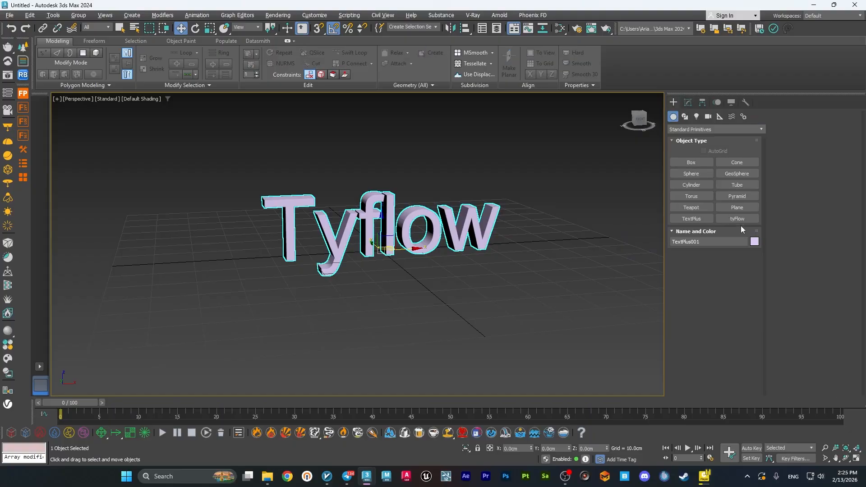
left_click(574, 245)
left_click(688, 102)
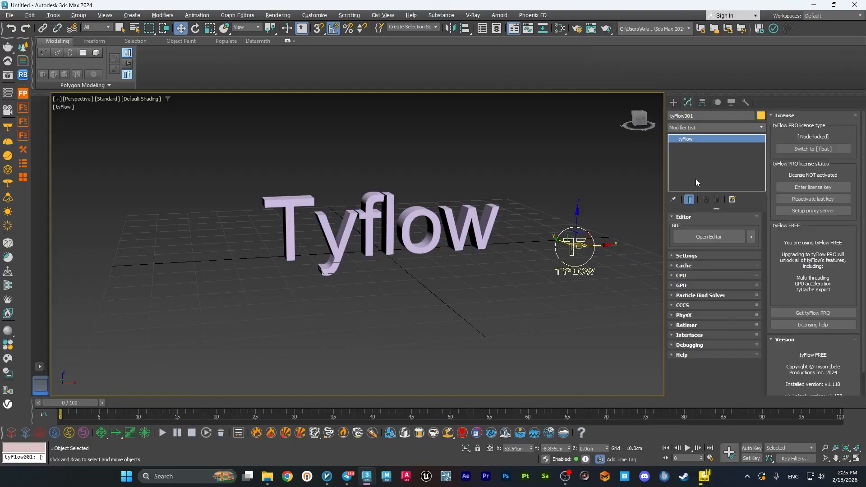
Step: Open the tyFlow editor, shrink its window and arrange it so the text stays visible beside it
left_click(705, 238)
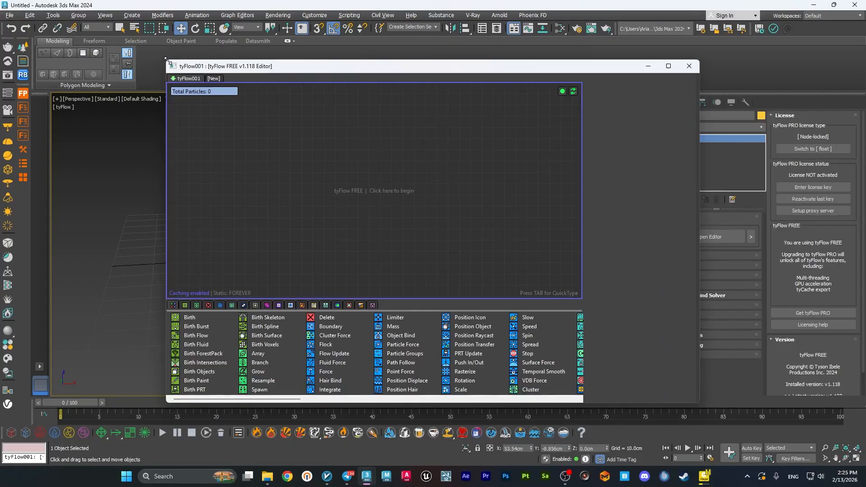
left_click_drag(167, 60, 374, 74)
left_click_drag(470, 81, 110, 60)
middle_click_drag(391, 159, 505, 166)
left_click_drag(193, 61, 223, 77)
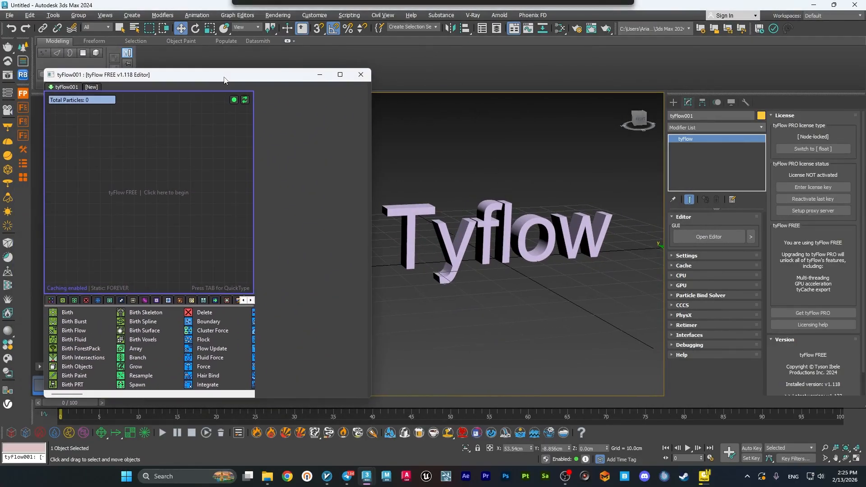
Step: Create an event in the flow with a Birth VDB operator
left_click(228, 299)
left_click_drag(77, 313, 98, 152)
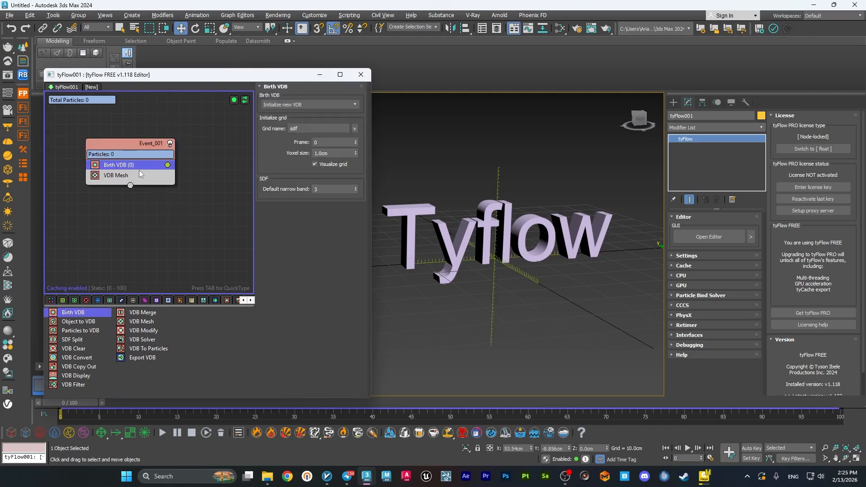
key("Tab")
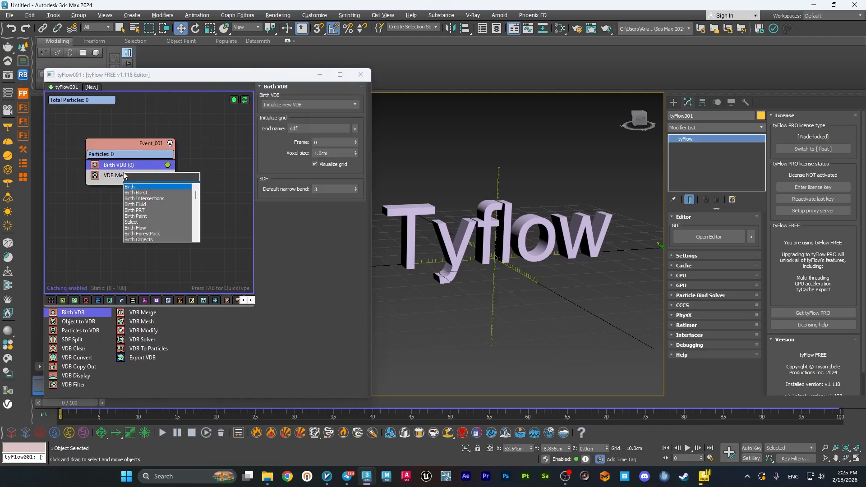
Step: Insert an Object to VDB operator between Birth VDB and VDB Mesh and add the text as its source object
left_click_drag(77, 322, 86, 258)
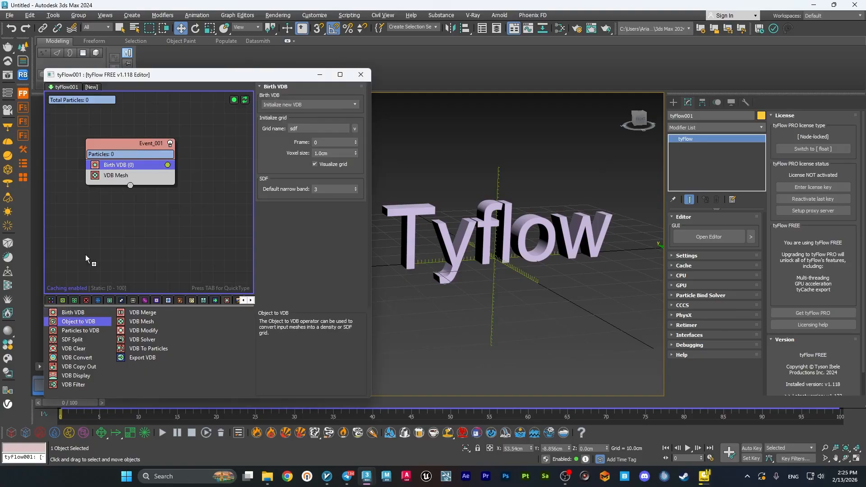
left_click_drag(115, 176, 117, 178)
left_click(452, 249)
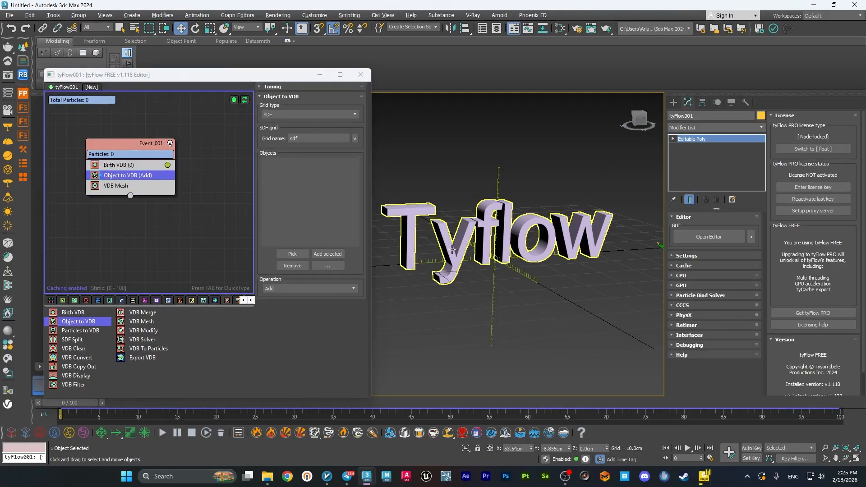
left_click(327, 254)
Step: Hide the original text object through the Scene Explorer so only the VDB mesh is displayed
left_click_drag(252, 75, 365, 98)
left_click(482, 28)
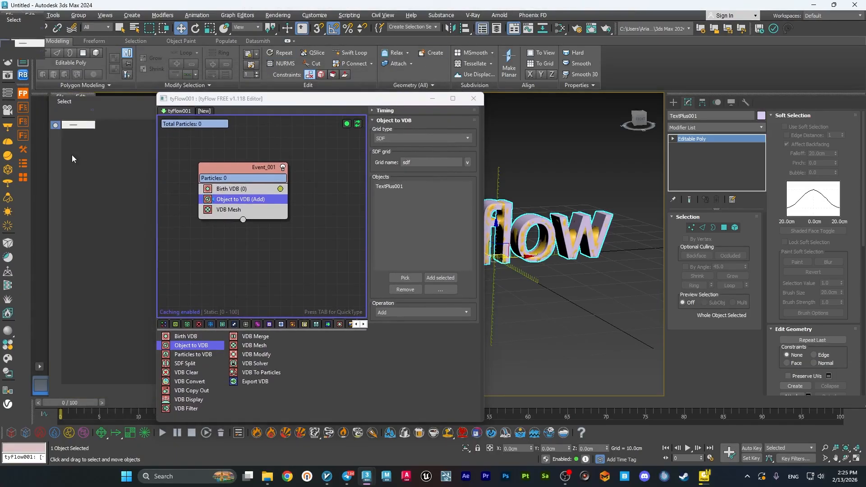
left_click(76, 134)
left_click_drag(263, 99, 162, 82)
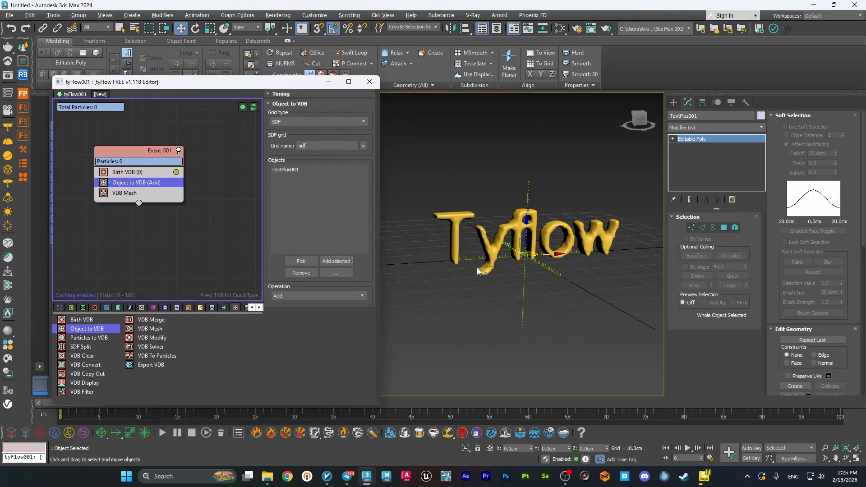
scroll(480, 277, "up", 3)
left_click(494, 320)
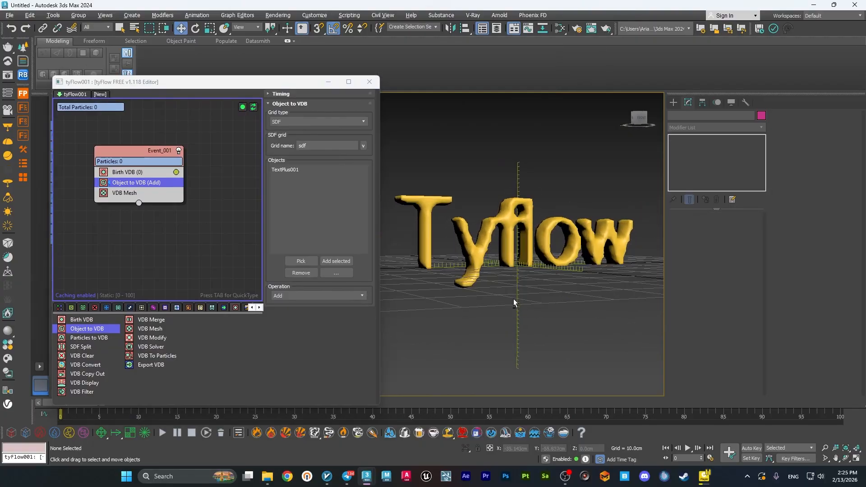
Step: Turn off Visualize grid for the Birth VDB operator and set its voxel size to 0.5 cm
left_click(140, 171)
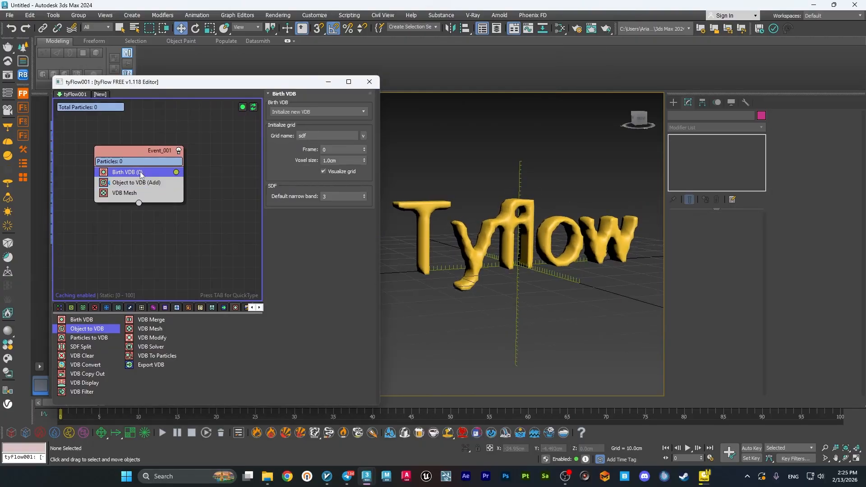
left_click(323, 171)
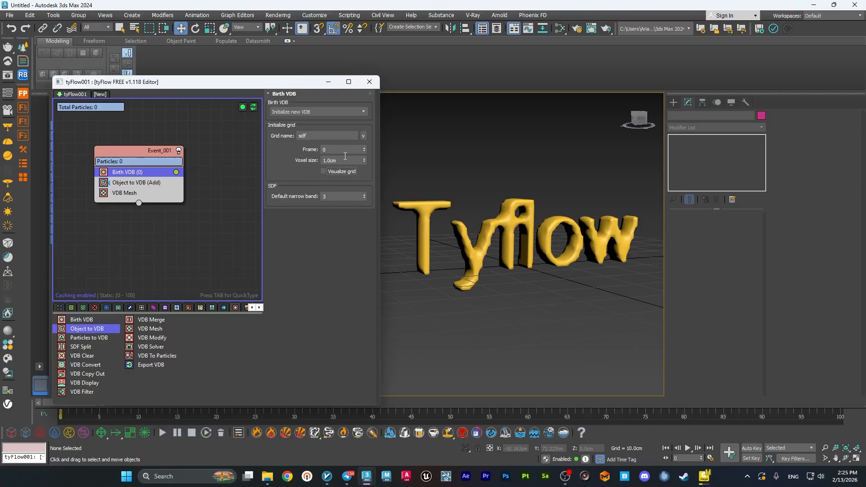
type("0.5")
key("Return")
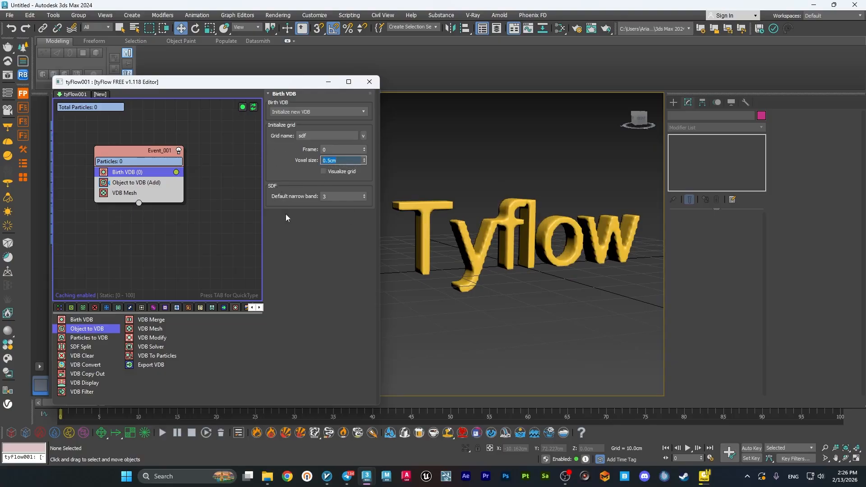
scroll(513, 322, "up", 3)
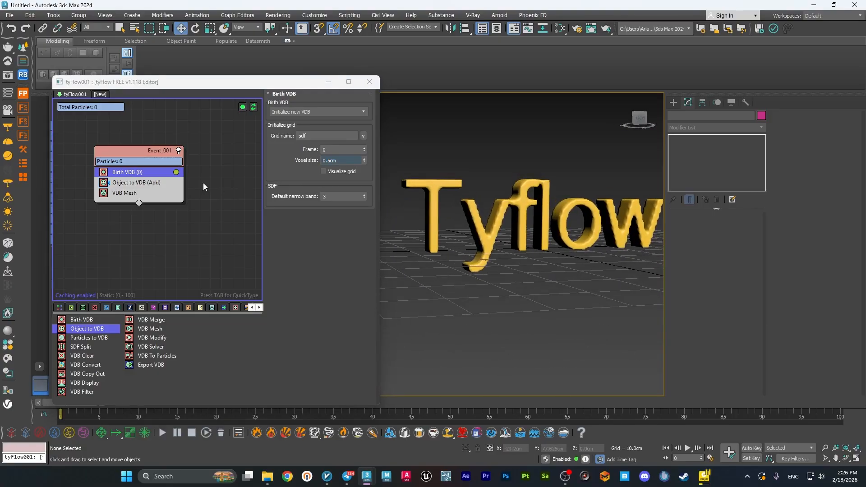
Step: In the Front view, create a small sphere inside the lower part of the letter w, at about X 20.4 cm, Z 2.5 cm
left_click(135, 182)
left_click(672, 102)
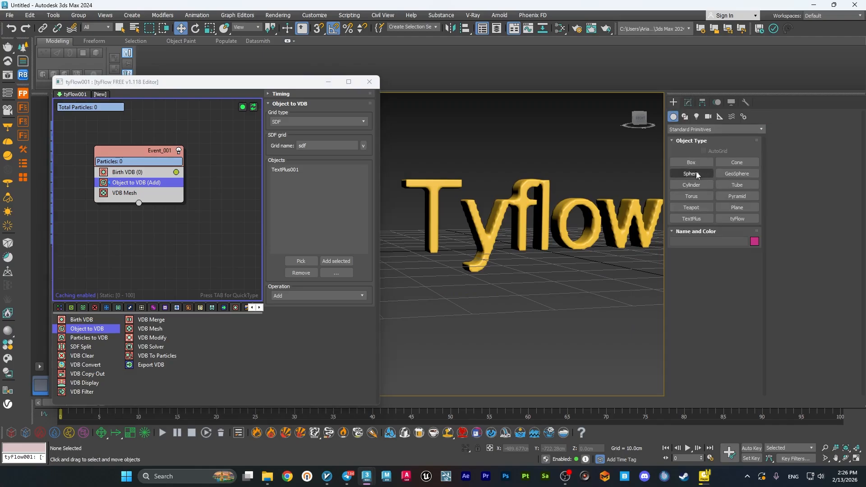
left_click(691, 174)
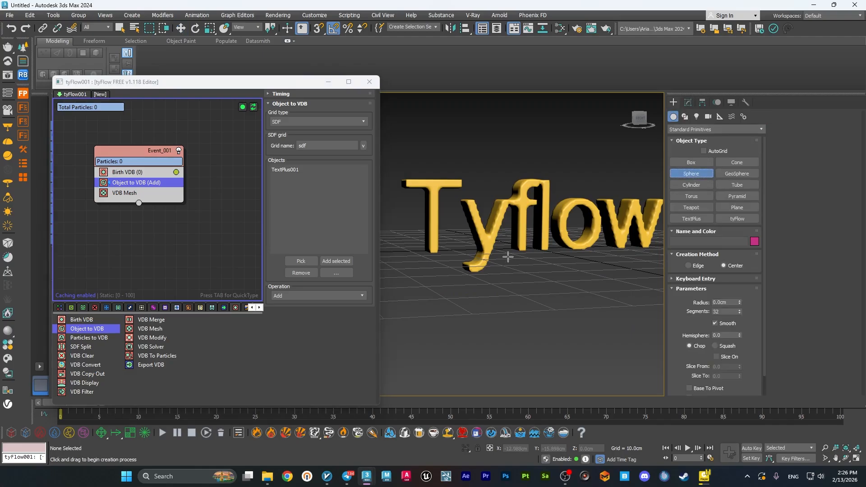
key("alt+w")
middle_click(523, 197)
key("alt+w")
scroll(431, 246, "up", 7)
middle_click_drag(430, 246, 513, 258)
mouse_move(552, 237)
left_mouse_down()
mouse_move(563, 242)
mouse_move(556, 239)
left_mouse_up()
key("w")
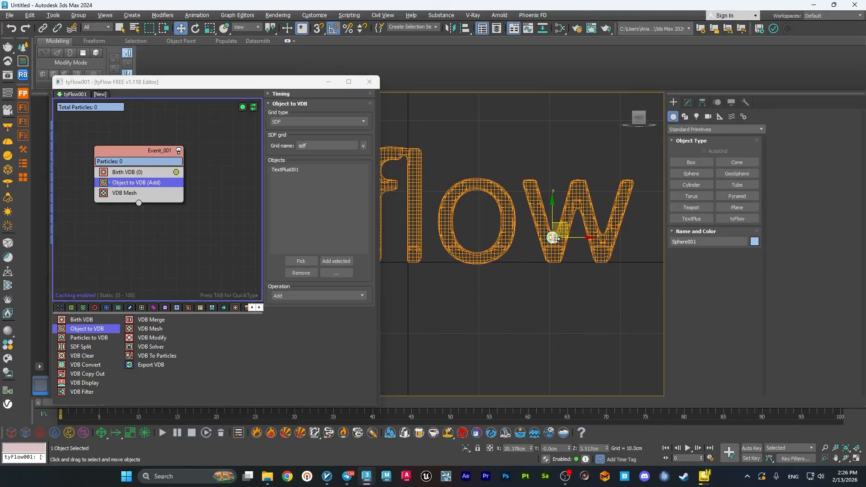
scroll(533, 267, "down", 4)
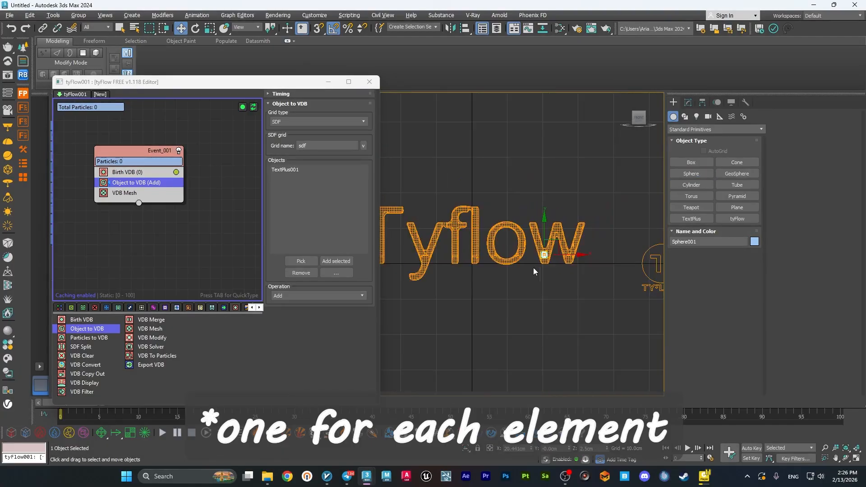
scroll(533, 267, "up", 1)
middle_click_drag(585, 255, 598, 264)
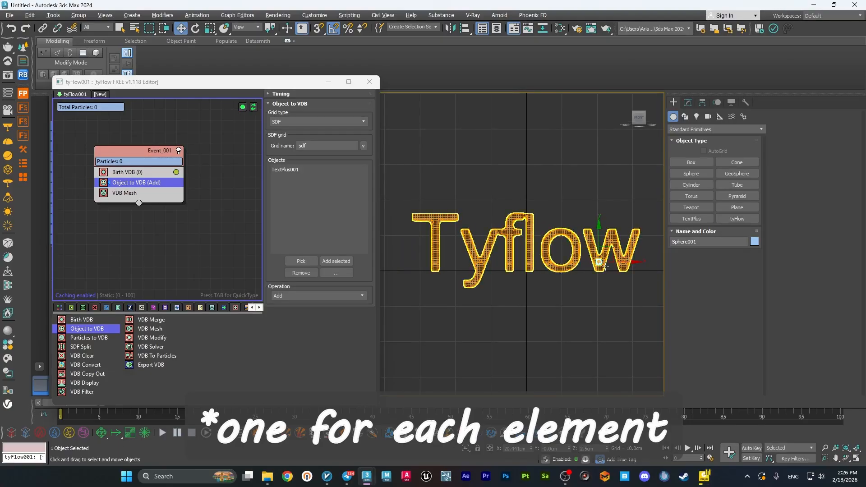
scroll(598, 264, "up", 3)
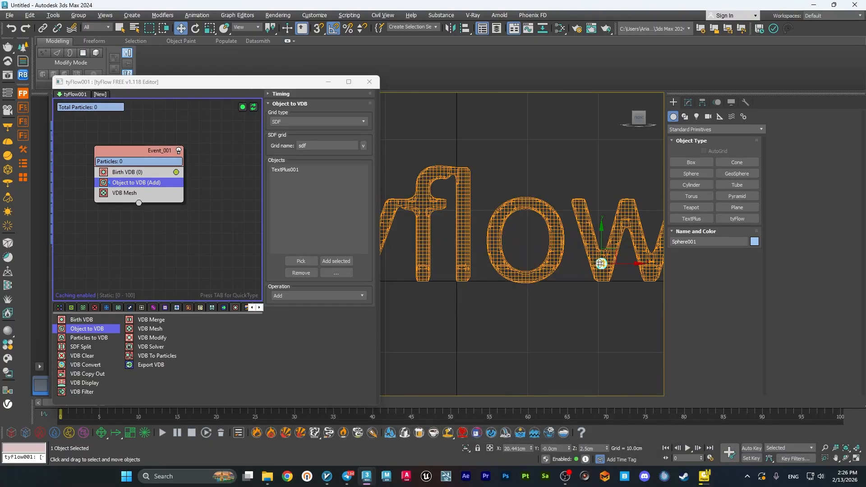
Step: Clone the sphere as an instance onto the letter o's left stroke, at about X 5.3 cm, Z 4.5 cm
scroll(572, 281, "down", 2)
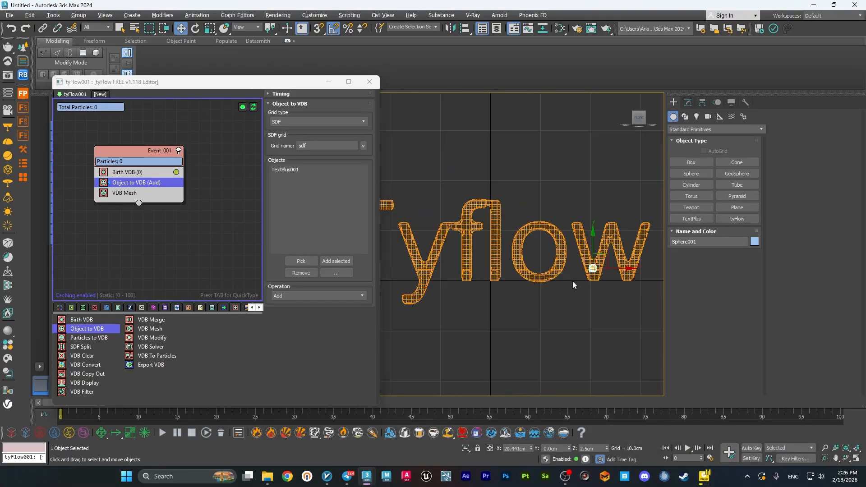
mouse_move(631, 274)
left_mouse_down("shift")
mouse_move(574, 276)
mouse_move(555, 264)
left_mouse_up("shift")
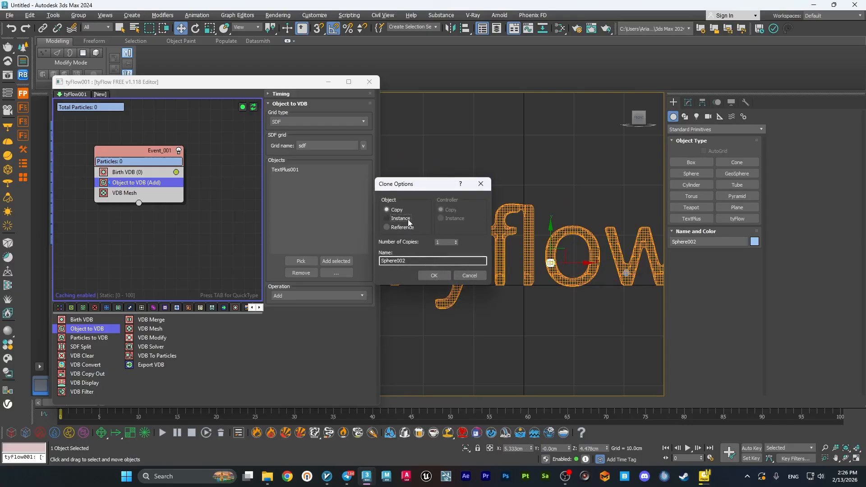
left_click(434, 274)
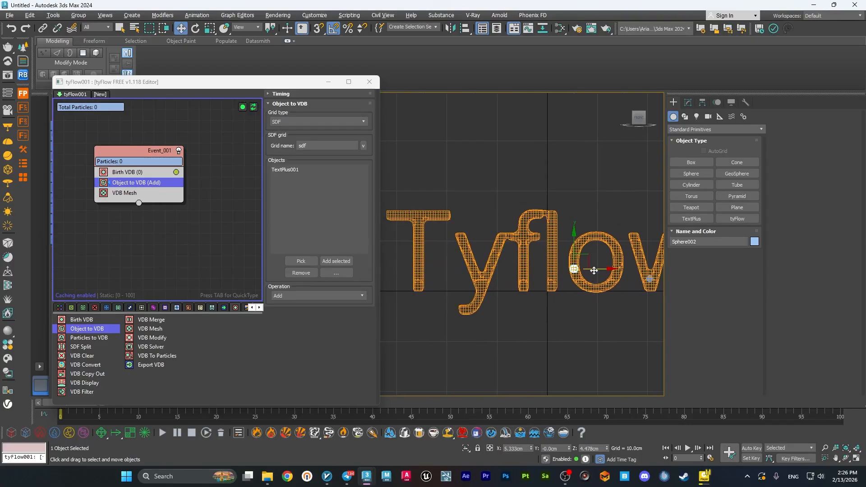
Step: Clone instances of the sphere onto the f's crossbar at about X -4.9 cm, Z 11.1 cm, and the T's top bar at about X -25.8 cm, Z 14.8 cm
mouse_move(594, 270)
left_mouse_down("shift")
mouse_move(522, 269)
mouse_move(525, 216)
left_mouse_up("shift")
key("Return")
middle_click_drag(512, 250, 531, 253)
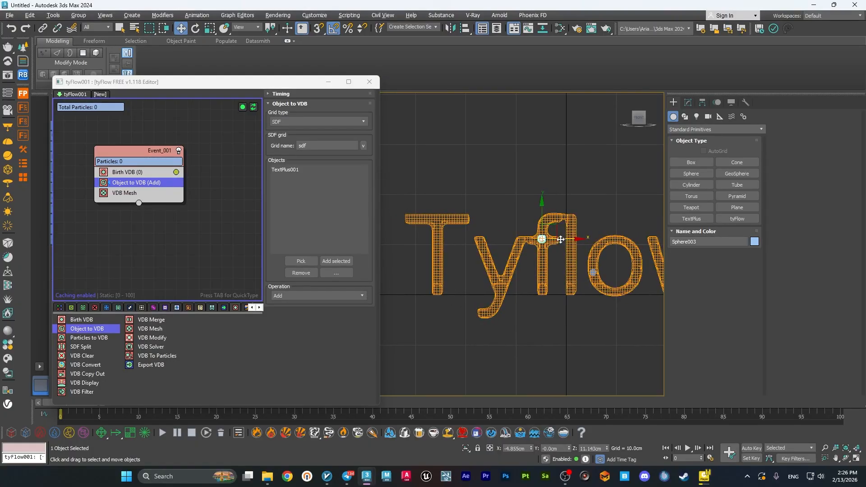
left_click_drag(560, 240, 449, 234, "shift")
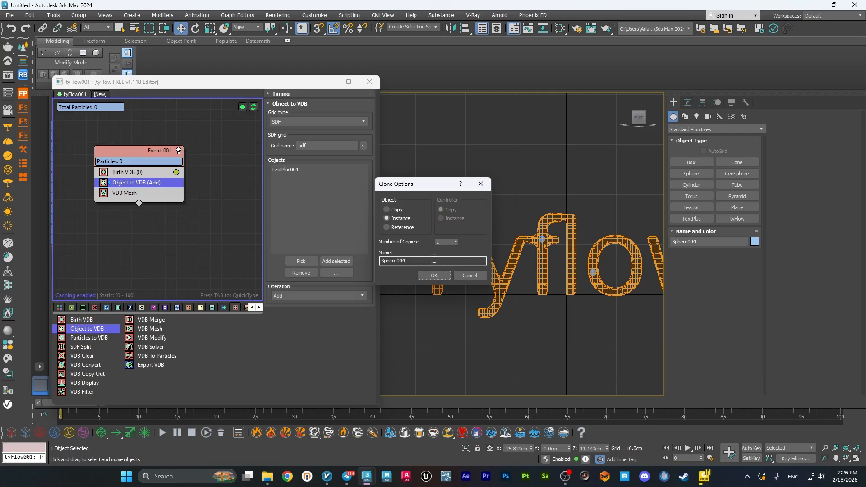
key("Return")
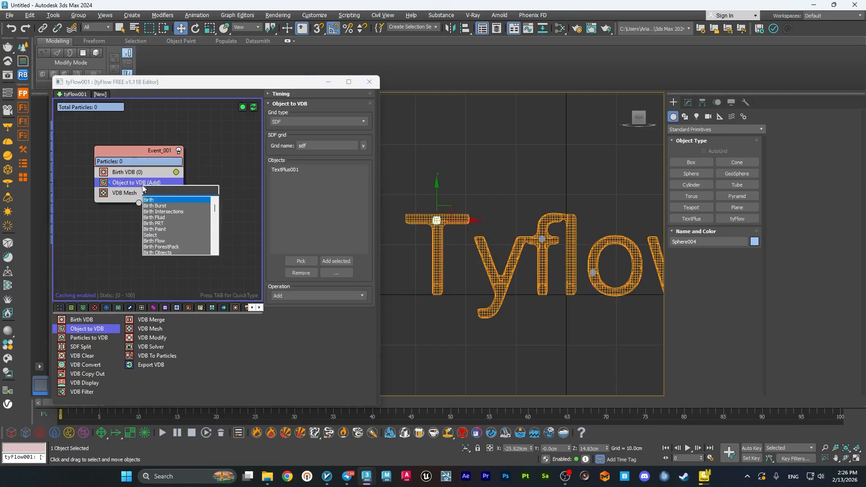
Step: Duplicate the Object to VDB operator directly below the original and add all four spheres to the copy's source objects
left_click_drag(134, 183, 134, 191, "shift")
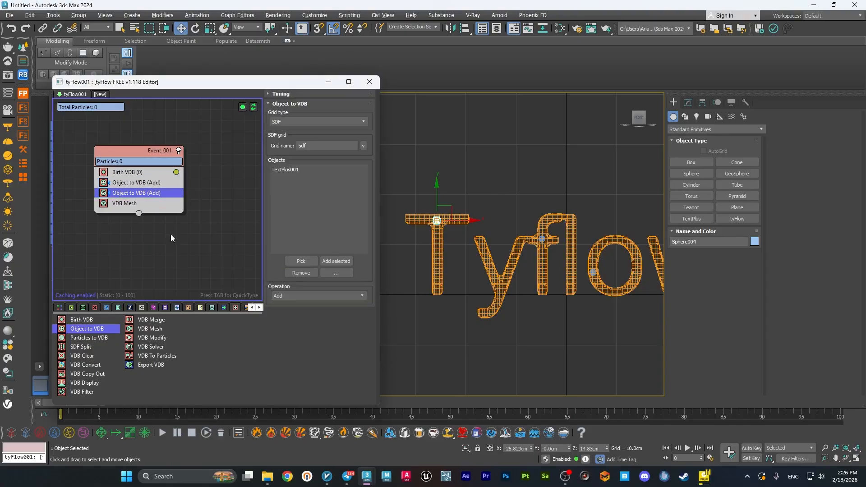
left_click_drag(195, 90, 271, 90)
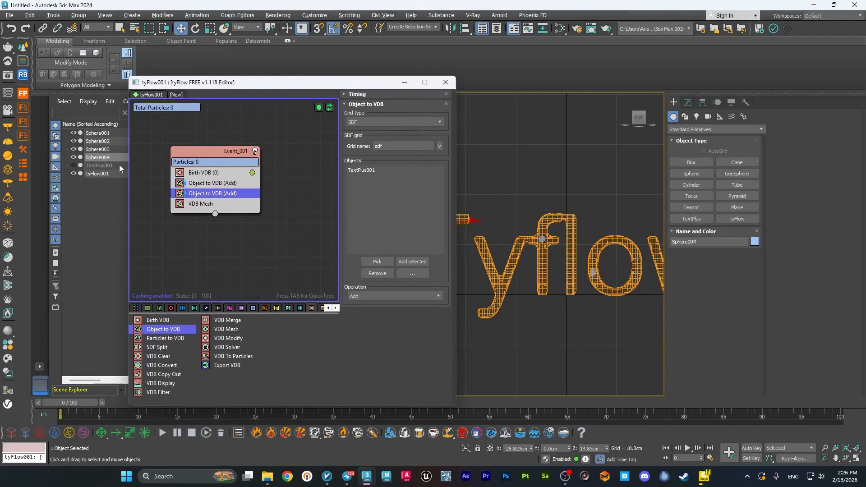
left_click(106, 134, "shift")
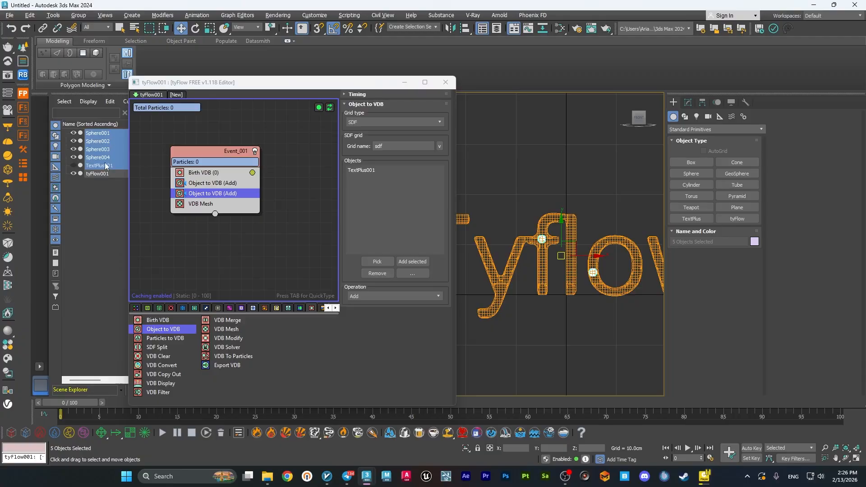
left_click(104, 191)
left_click(103, 158)
left_click(109, 132, "shift")
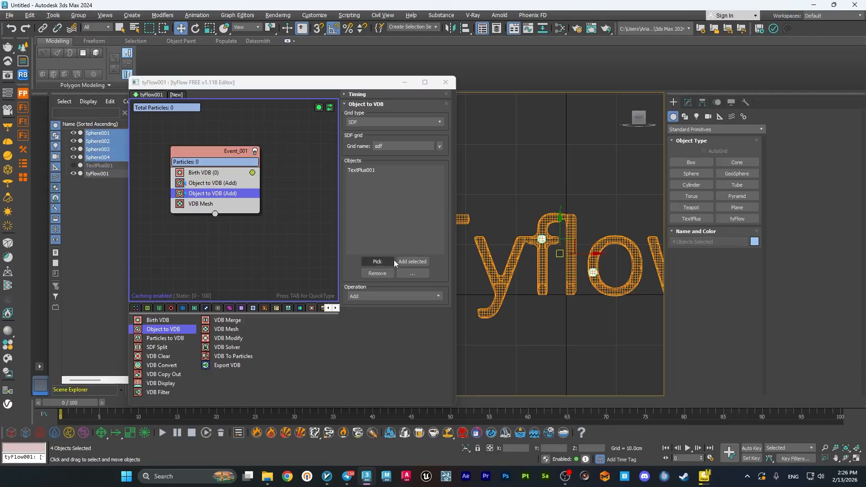
left_click(410, 261)
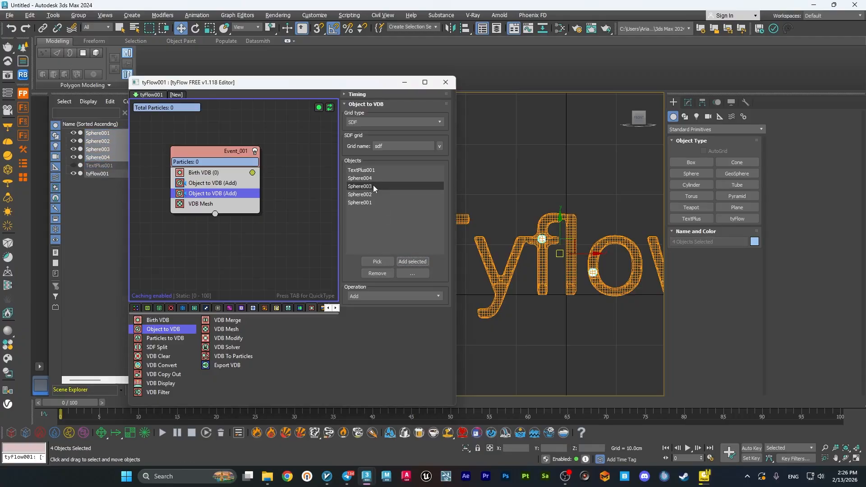
Step: Remove TextPlus001 from the duplicated Object to VDB operator's source objects
left_click(376, 169)
left_click(377, 273)
left_click_drag(373, 83, 321, 75)
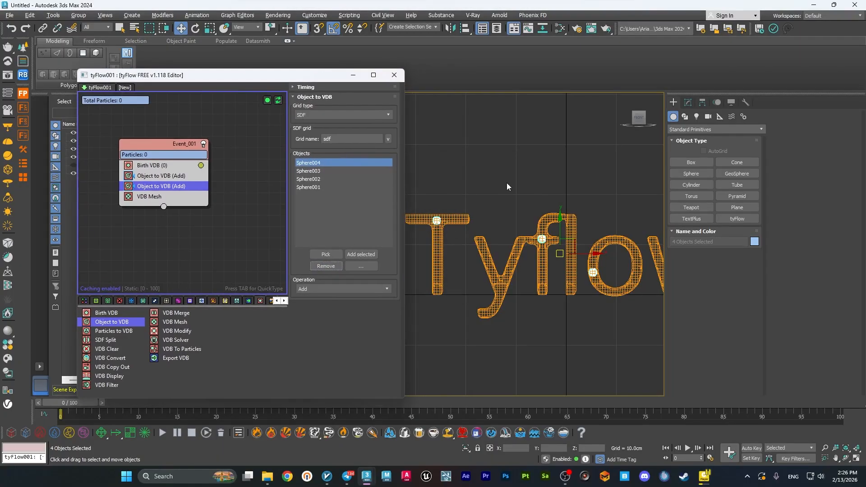
Step: Disable the text's Object to VDB operator and hide the four original spheres through the Scene Explorer
left_click(507, 206)
left_click_drag(154, 88, 243, 99)
left_click(217, 187)
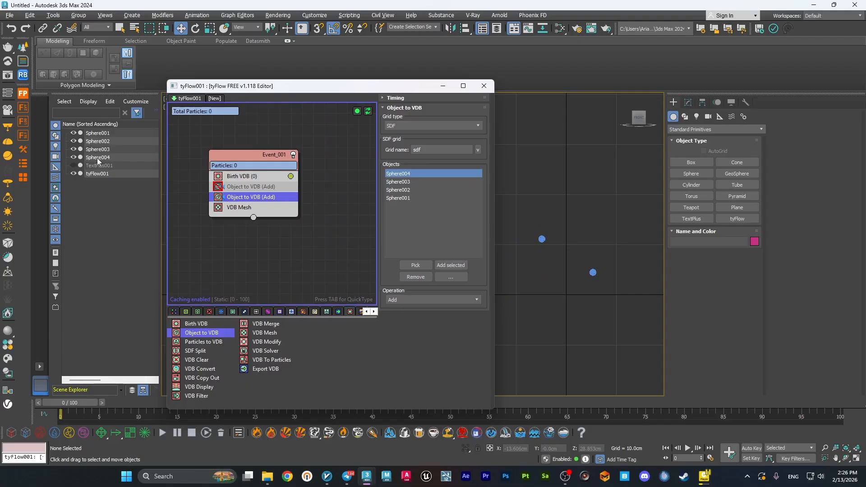
left_click_drag(97, 159, 96, 134)
left_click(73, 133)
left_click_drag(351, 88, 219, 80)
left_click(518, 186)
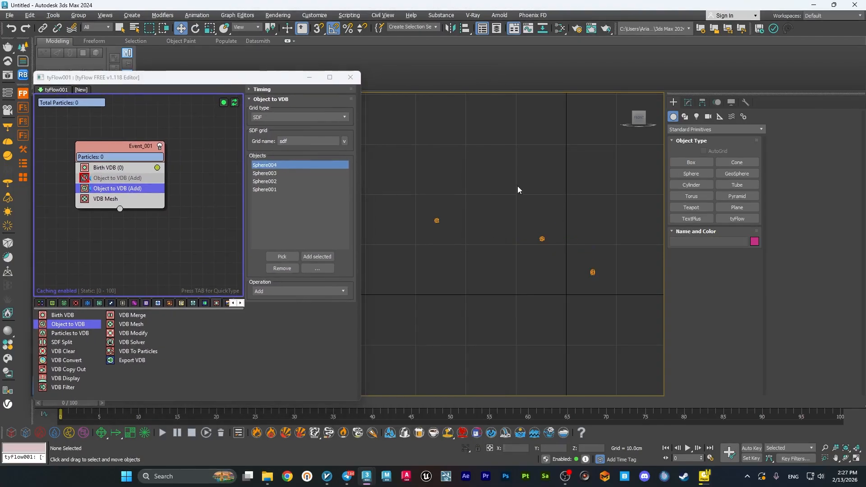
middle_click_drag(517, 186, 516, 263, "alt")
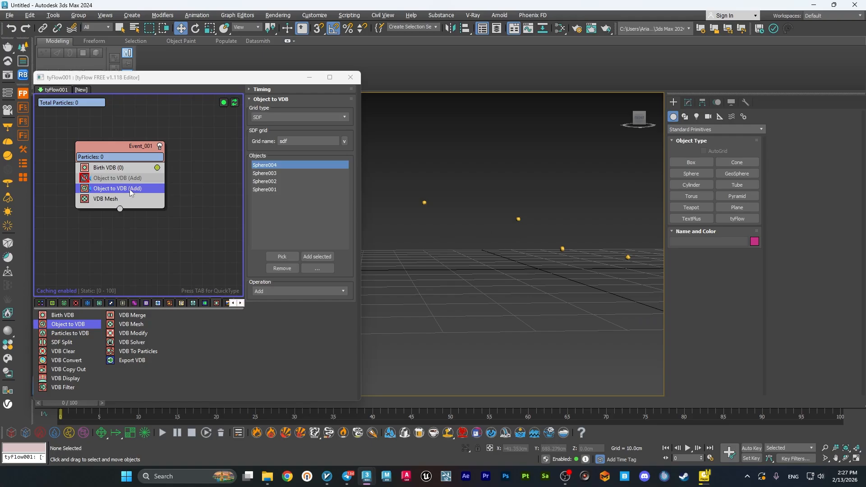
Step: Insert a VDB Solver operator between the spheres' Object to VDB operator and VDB Mesh
key("Tab")
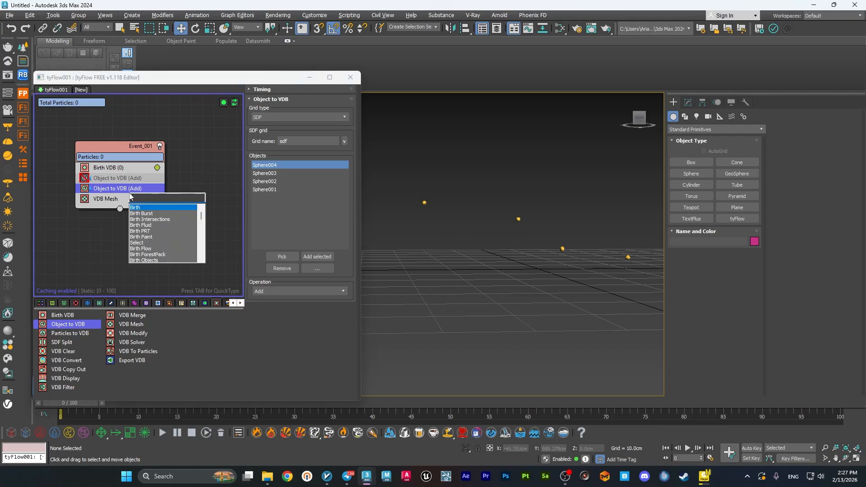
left_click_drag(129, 341, 131, 341)
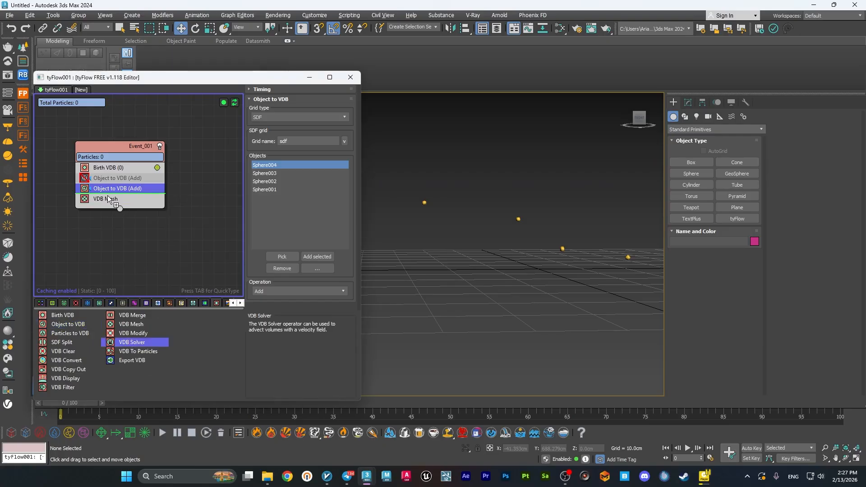
left_click_drag(108, 196, 100, 193)
Step: Insert a VDB Modify operator above VDB Solver and scrub the timeline to check the velocity effect
left_click(138, 189)
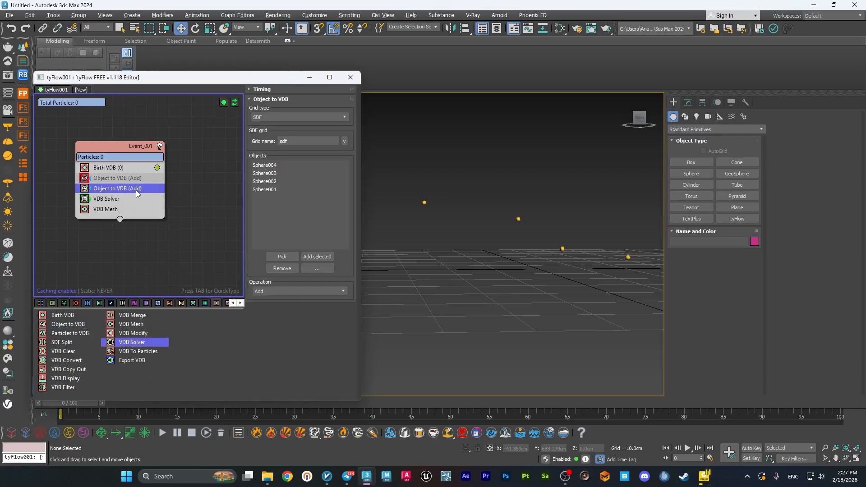
key("Tab")
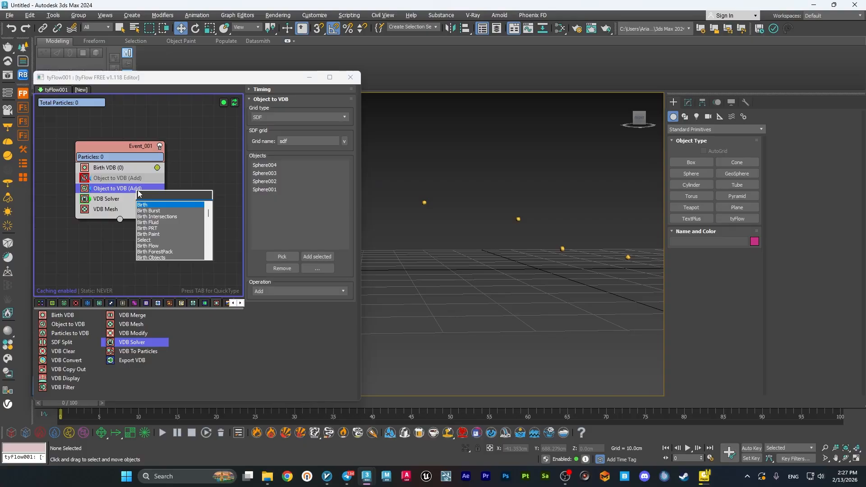
left_click(143, 387)
left_click_drag(133, 334, 105, 240)
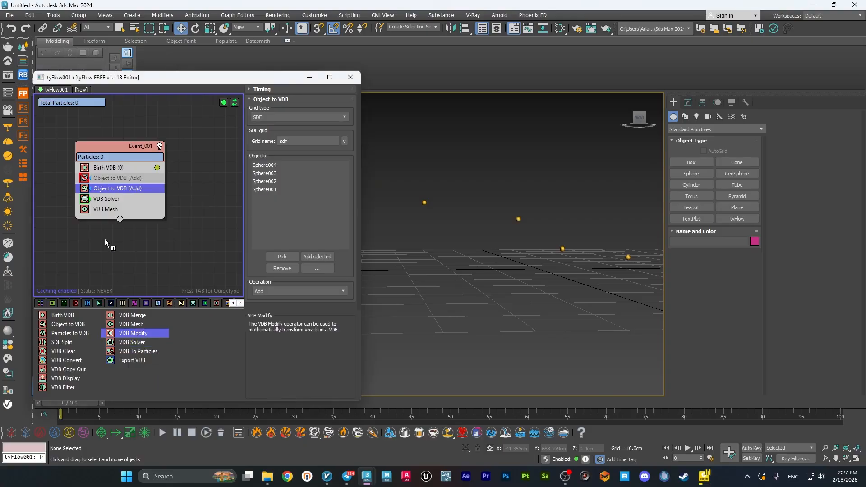
left_click_drag(107, 198, 108, 197)
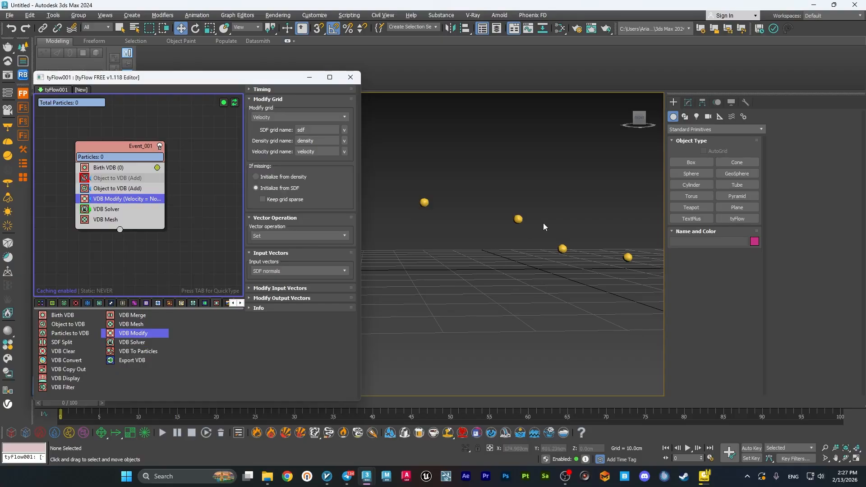
left_click_drag(70, 404, 43, 401)
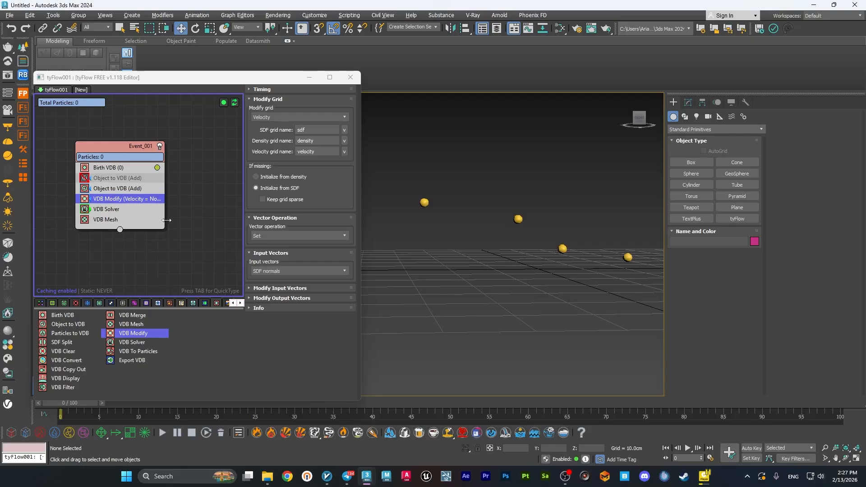
Step: Set the VDB Modify operator's timing to Continuous and scrub the timeline to preview the sphere growth
left_click(272, 90)
left_click(274, 101)
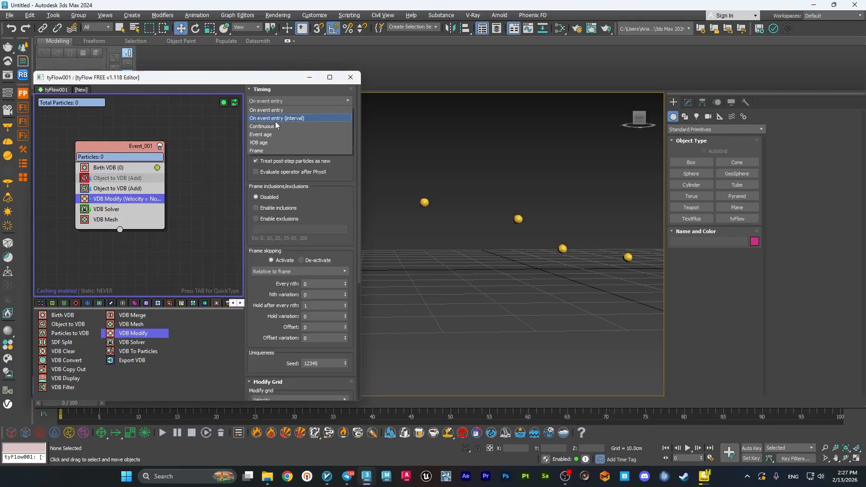
left_click(273, 126)
left_click(271, 89)
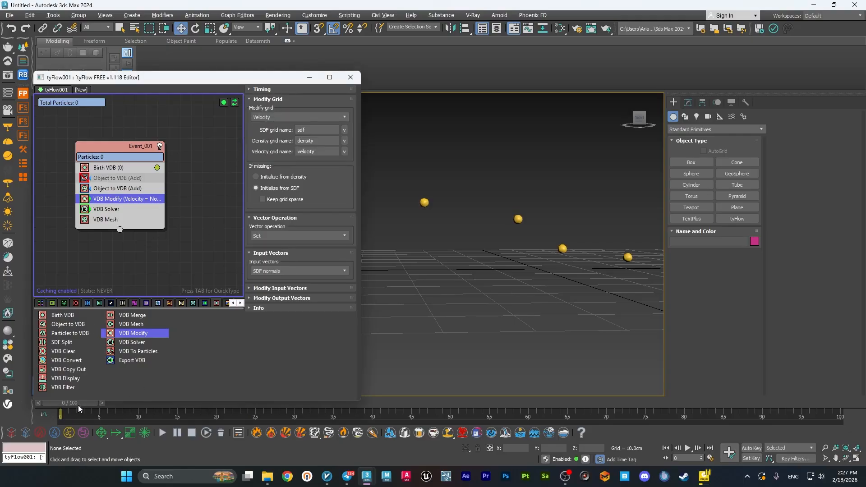
left_click_drag(78, 405, 148, 410)
left_click_drag(162, 408, 51, 413)
Step: Move the text's Object to VDB operator below the spheres' one, set its operation to Intersect and re-enable it
left_click_drag(137, 180, 138, 197)
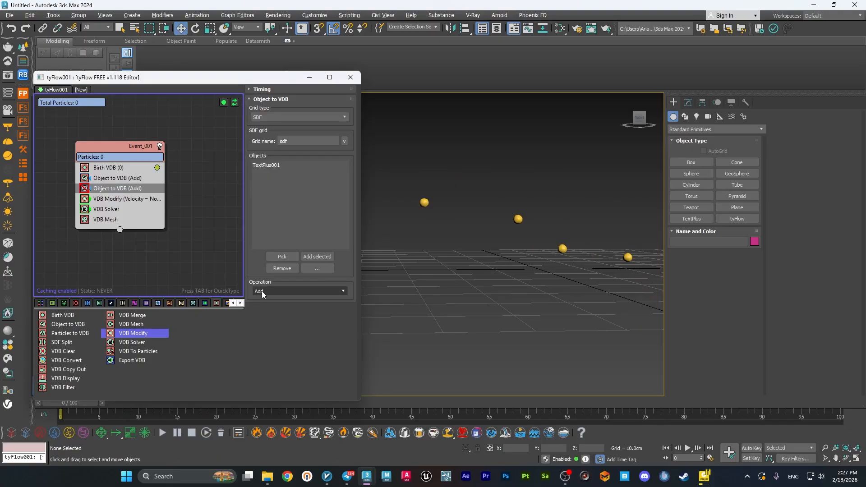
left_click(288, 292)
left_click(273, 312)
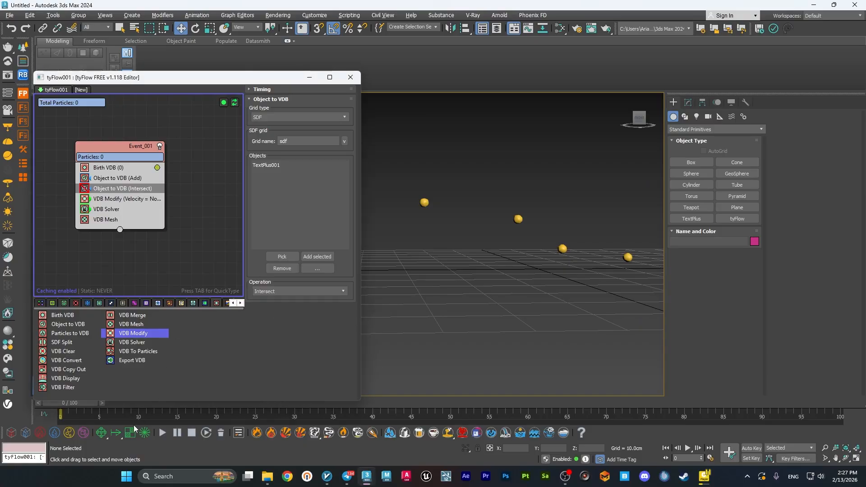
left_click_drag(302, 75, 311, 66)
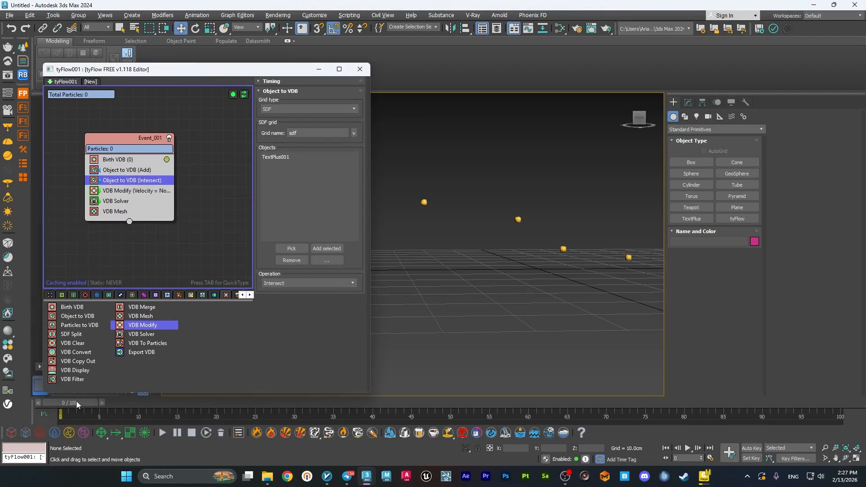
Step: Preview the intersected growth by scrubbing the timeline in the unobstructed Perspective view, ending at frame 0
left_click(319, 69)
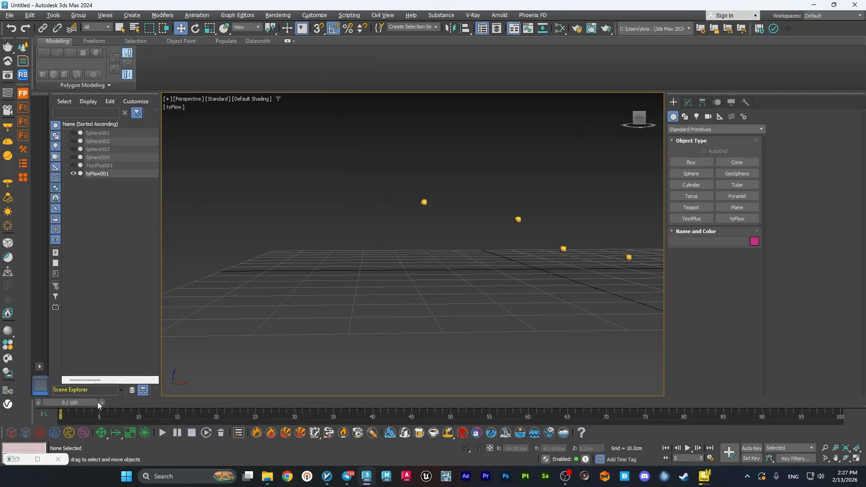
middle_click_drag(431, 223, 351, 239, "alt")
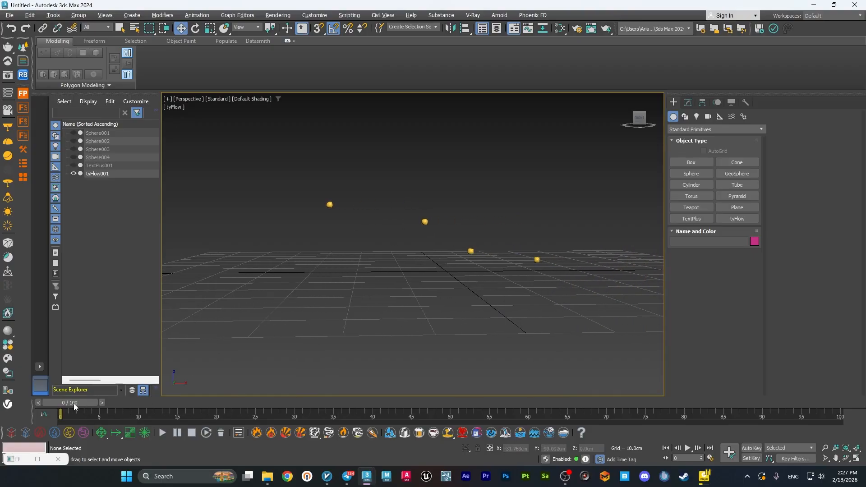
left_click_drag(71, 402, 52, 410)
left_click(12, 461)
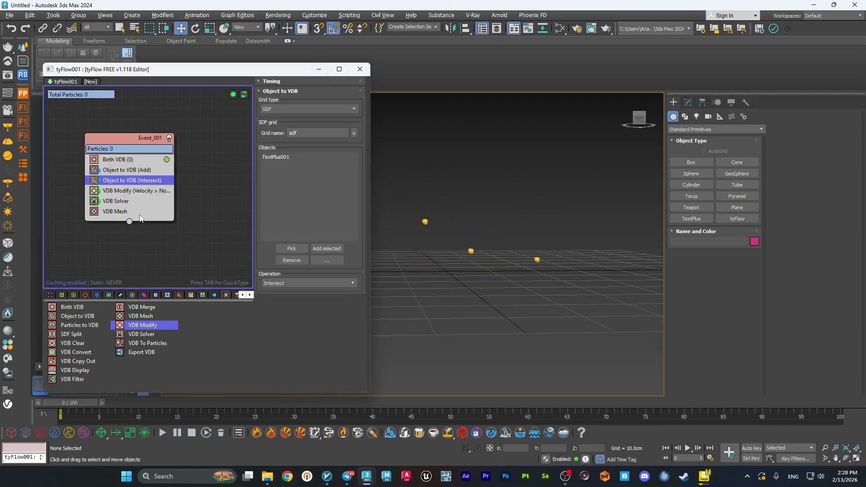
Step: Set the timing of the Object to VDB (Intersect) operator to Continuous
left_click(296, 83)
left_click(288, 94)
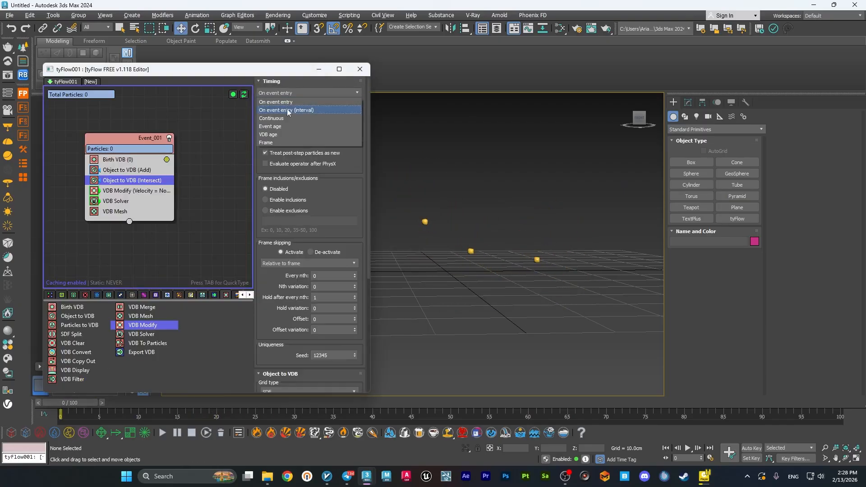
left_click(289, 118)
Step: Play the animation of the spheres growing into the text in the Perspective view, then return to frame 0
left_click(319, 69)
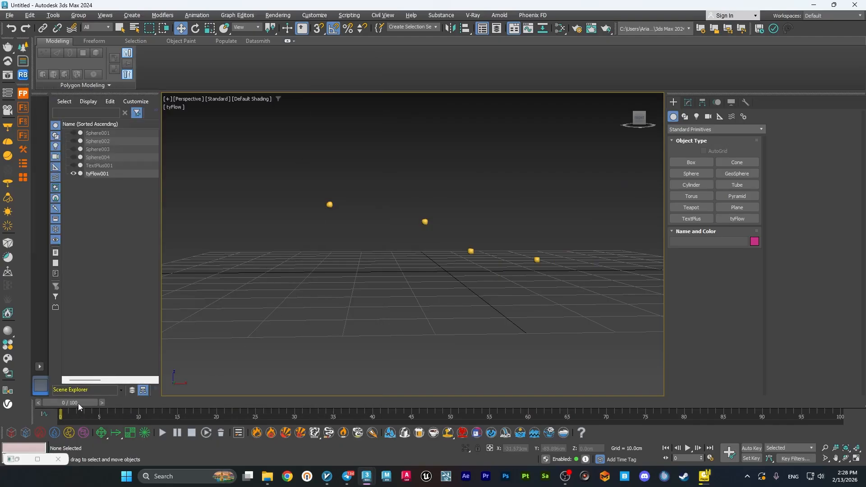
mouse_move(78, 404)
left_mouse_down()
mouse_move(468, 390)
mouse_move(63, 401)
left_mouse_up()
key("w")
left_click(688, 448)
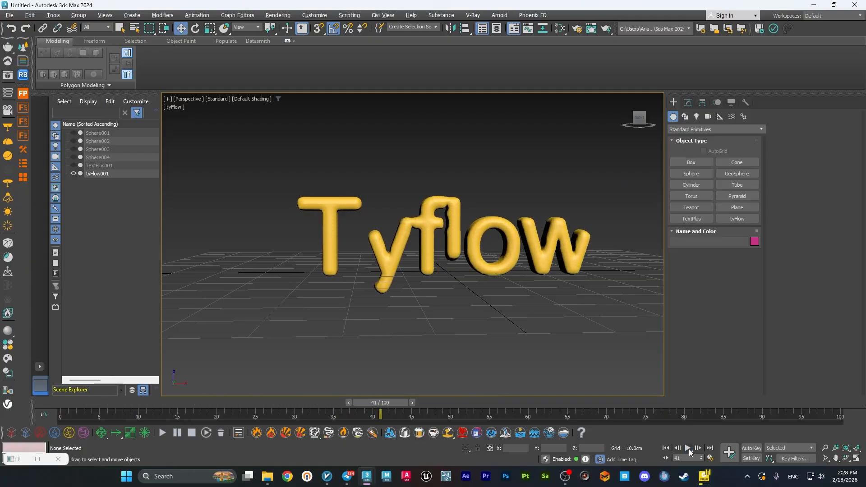
left_click_drag(436, 401, 68, 403)
Step: Switch to PotPlayer and review the reference animation logov2.mov, pausing and resuming its playback
left_click(704, 476)
left_click(423, 288)
left_click(414, 280)
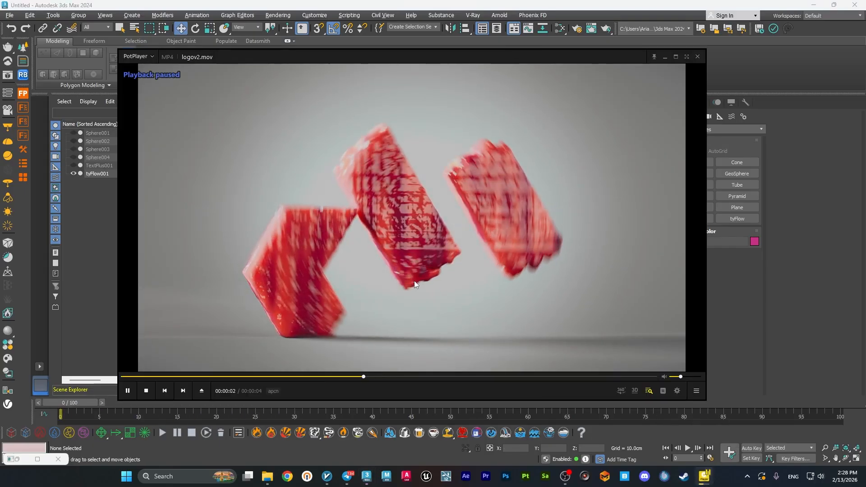
left_click(442, 268)
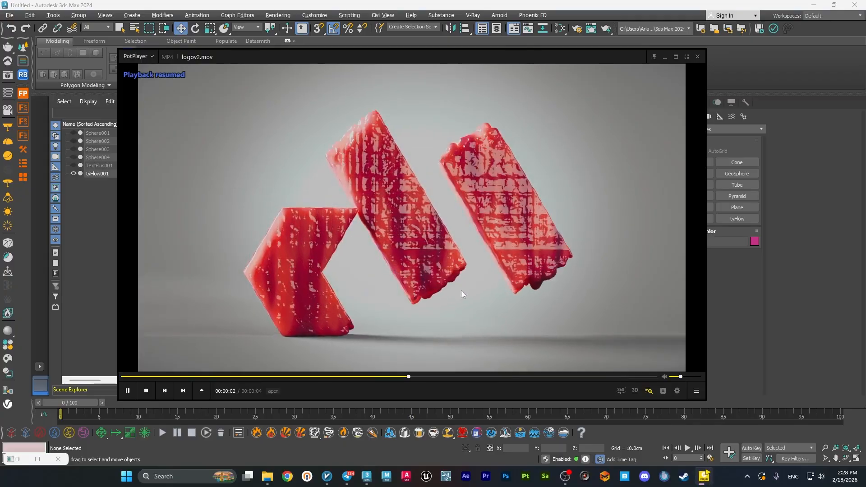
Step: Pause the logov2.mov reference animation and return to 3ds Max at frame 0
left_click(433, 327)
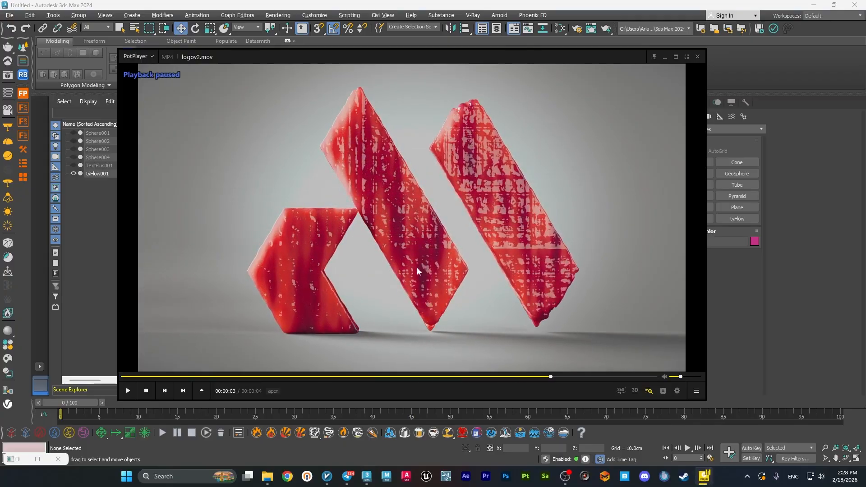
left_click(664, 57)
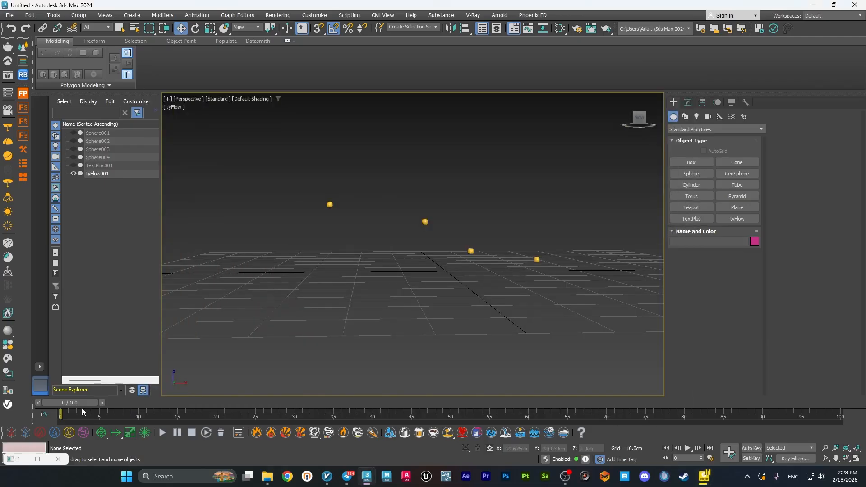
left_click_drag(83, 404, 12, 402)
key("w")
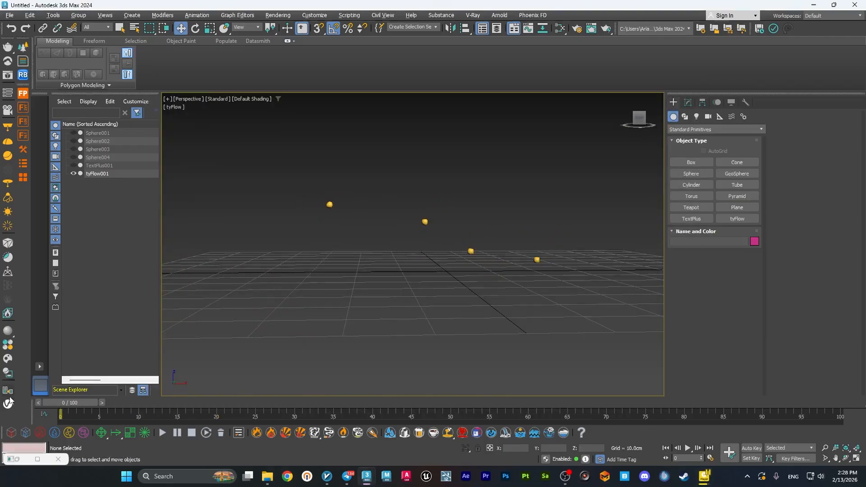
Step: Duplicate the VDB Modify velocity operator in Event_001 below the original and set the copy's vector operation to Multiply
left_click(18, 459)
left_click(143, 193)
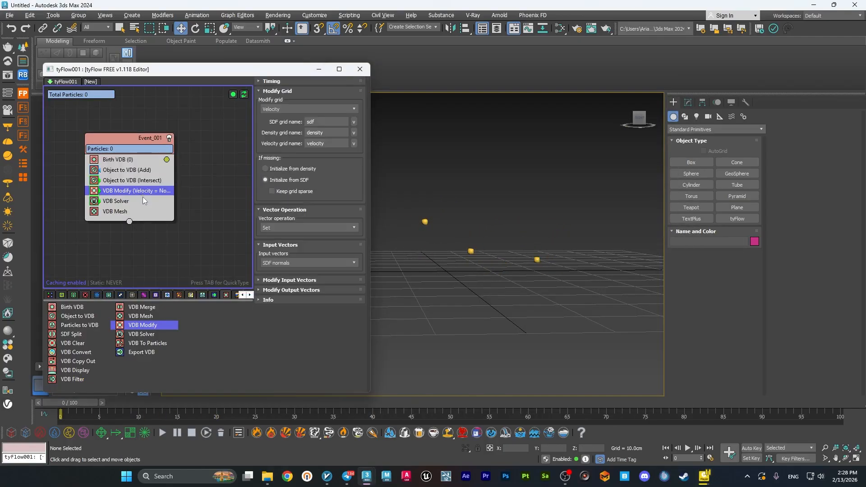
double_click(143, 192)
left_click(120, 191)
left_click_drag(130, 193, 133, 206, "shift")
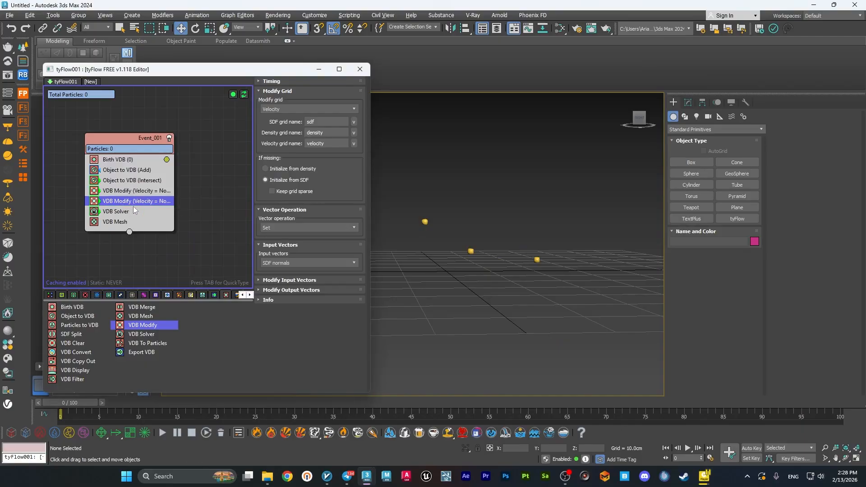
left_click(279, 226)
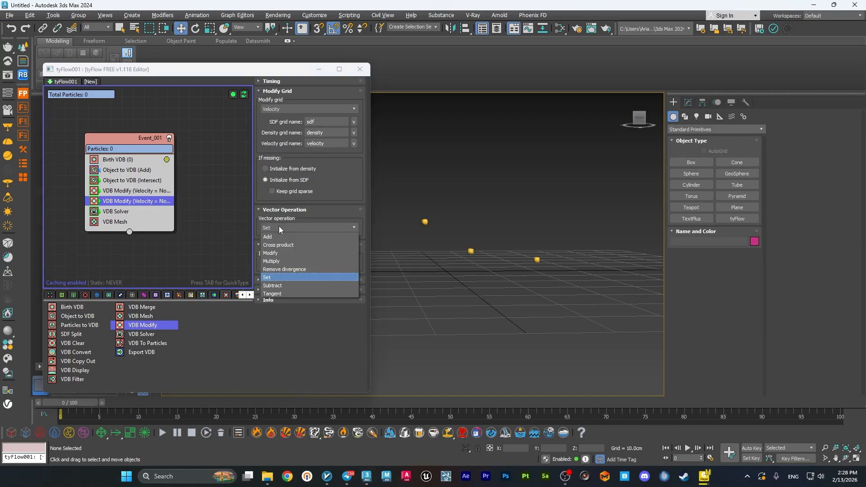
left_click(284, 262)
Step: Set the Multiply operator's noise Scale to 20 and Strength to 0.2 cm, and preview the growth up to about frame 22
scroll(288, 266, "down", 2)
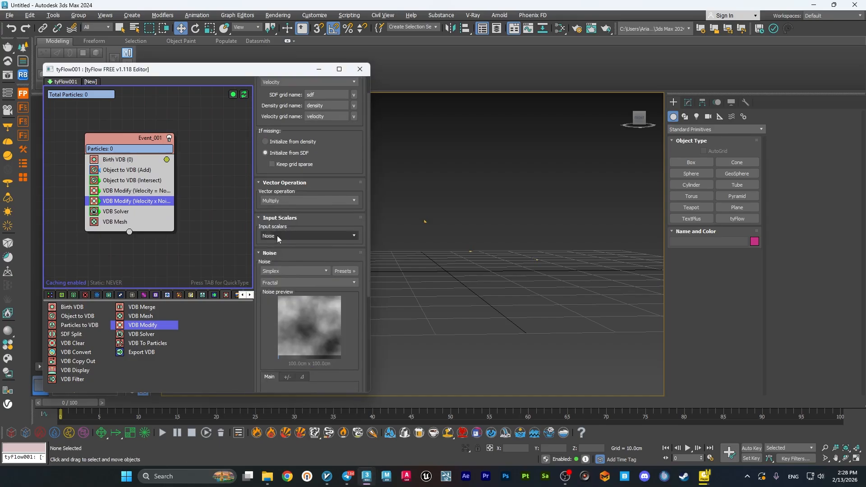
scroll(279, 243, "down", 3)
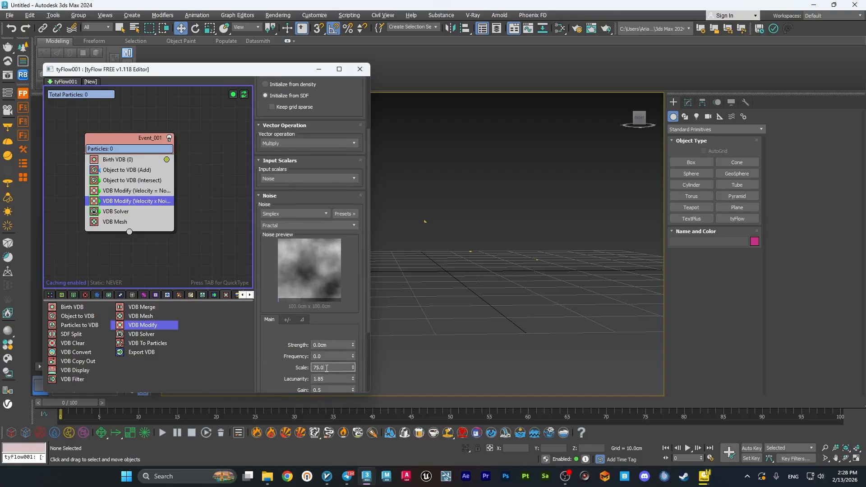
type("20")
key("Return")
double_click(320, 344)
type("0.2")
key("Return")
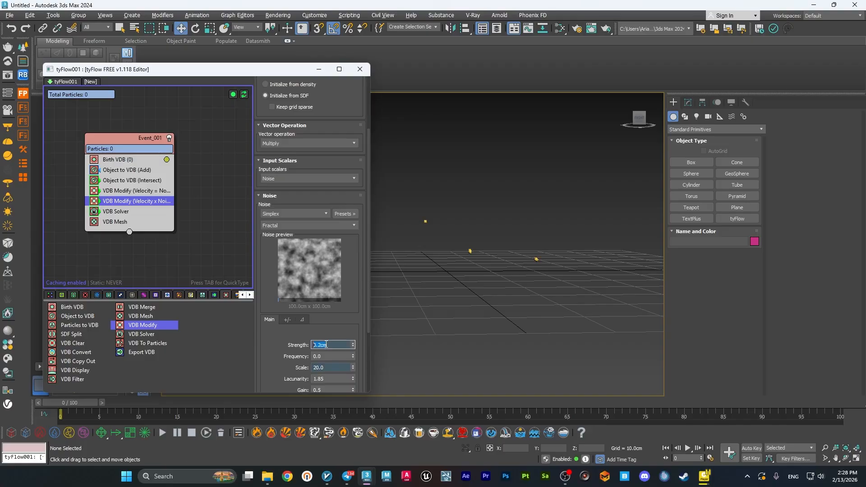
left_click(319, 70)
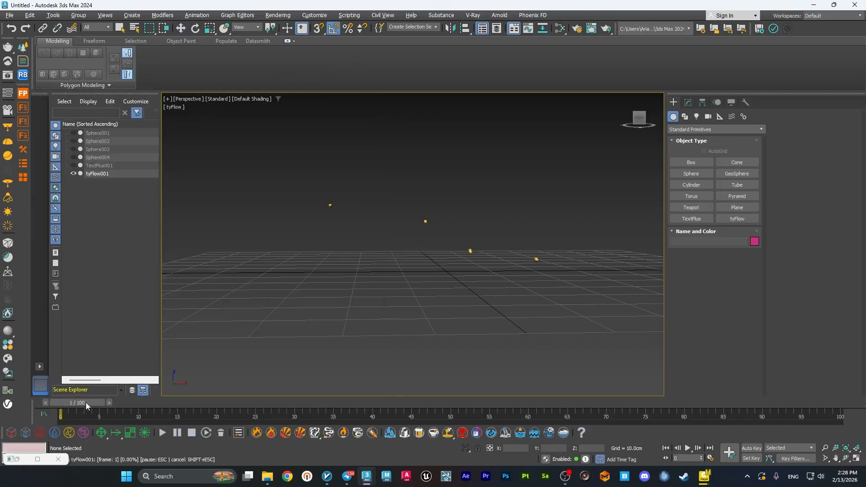
left_click_drag(86, 402, 236, 402)
Step: Set the noise Scale of the Multiply VDB Modify operator to 5 and scrub the animation to frame 33
left_click(18, 459)
double_click(325, 369)
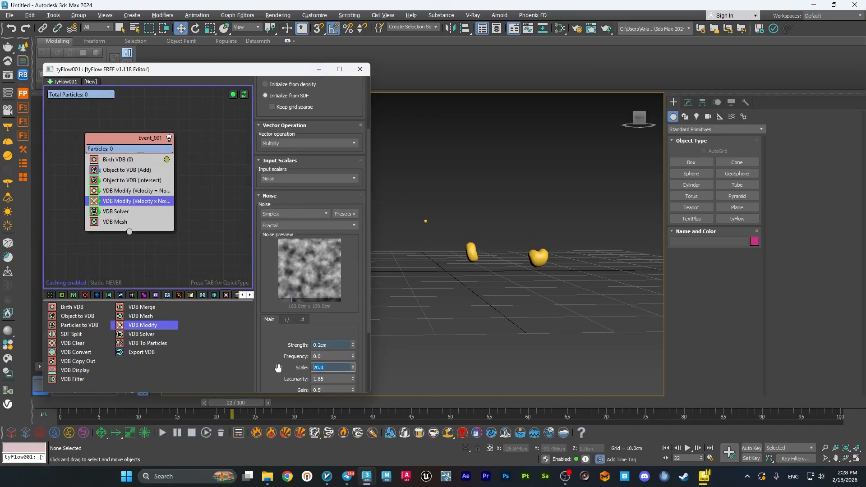
type("5")
key("Return")
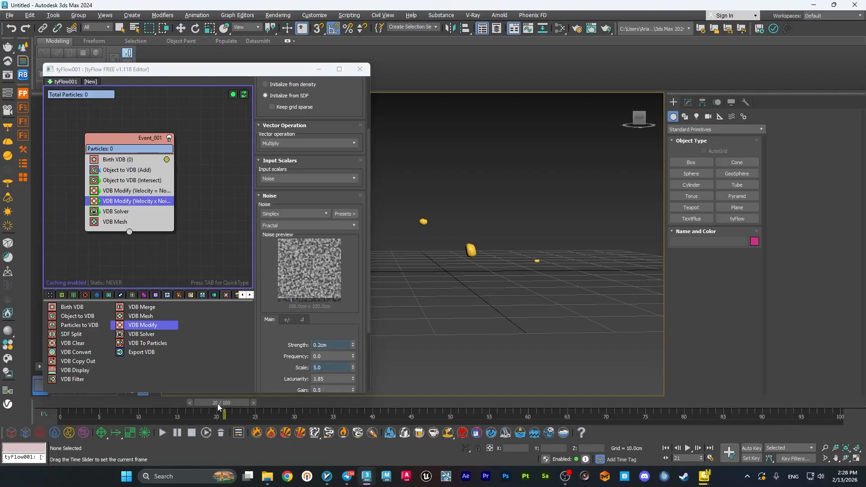
left_click_drag(217, 402, 314, 402)
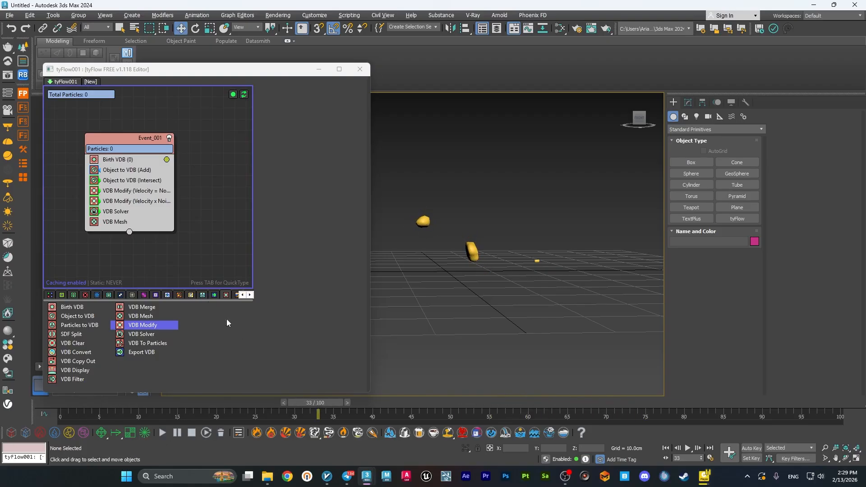
Step: Set the input vectors Multiplier of the first VDB Modify operator to 5 and preview the faster growth around frame 31
left_click(130, 191)
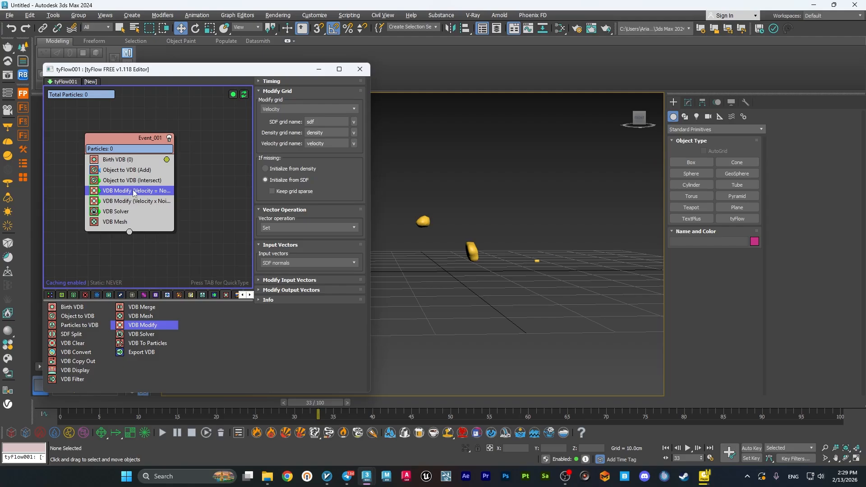
left_click(287, 280)
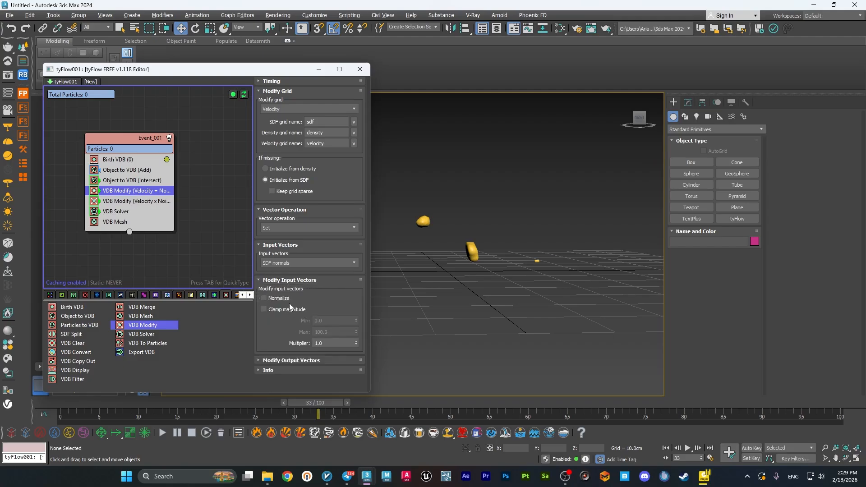
left_click_drag(328, 343, 278, 338)
type("5")
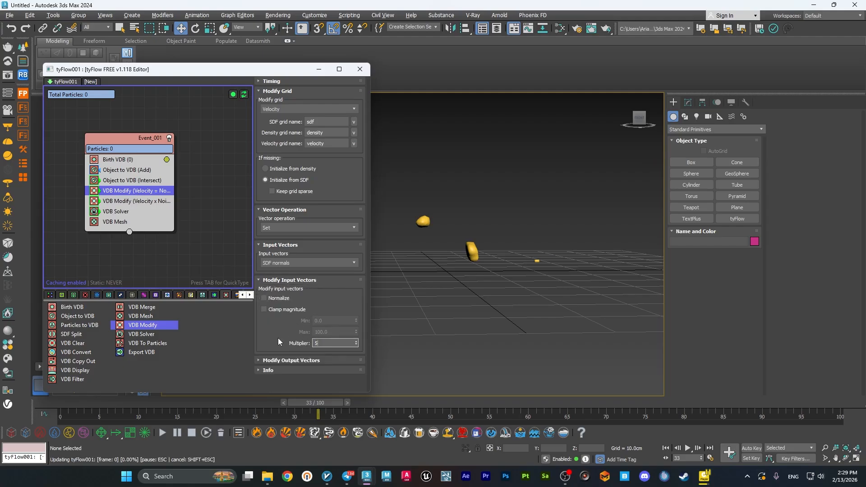
key("Return")
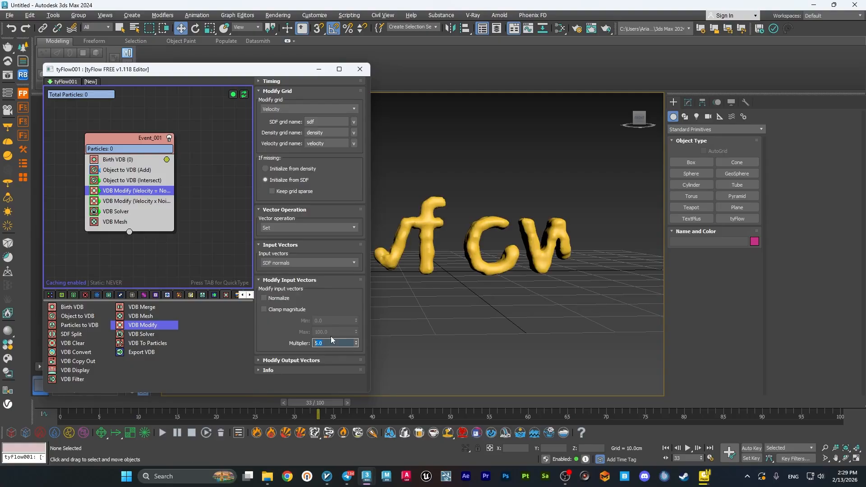
left_click(319, 69)
mouse_move(323, 402)
left_mouse_down()
mouse_move(31, 397)
mouse_move(308, 405)
left_mouse_up()
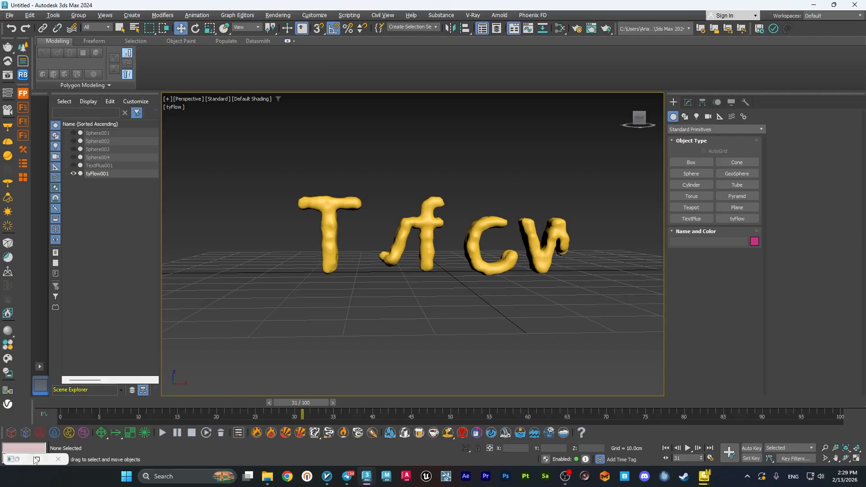
Step: Set the noise Scale of the Multiply VDB Modify operator to 1 and inspect the growing shapes up close at frame 11
left_click(40, 432)
left_click(130, 201)
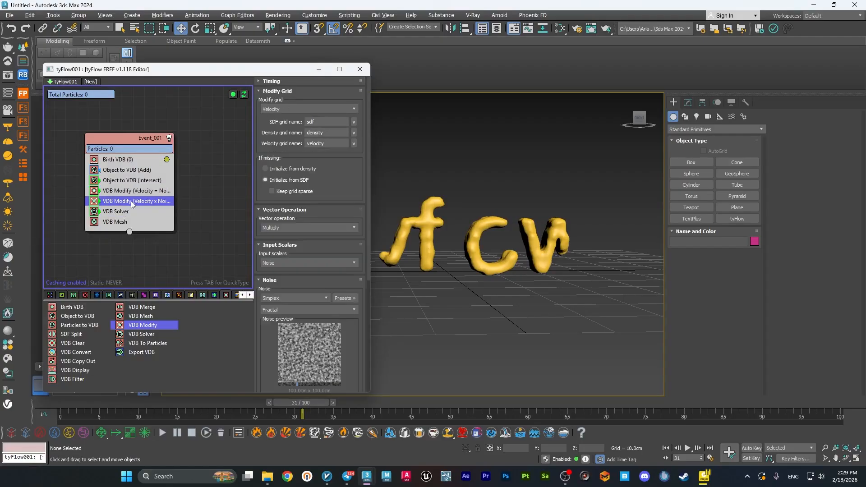
scroll(267, 213, "down", 5)
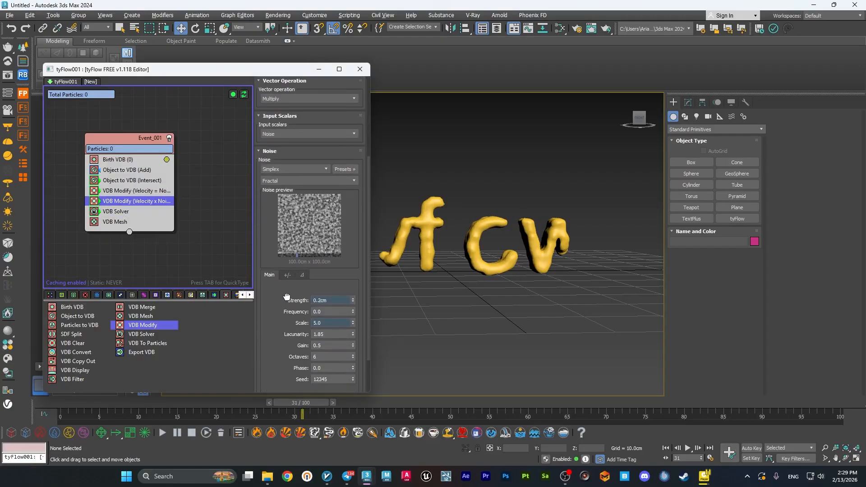
double_click(326, 323)
type("1")
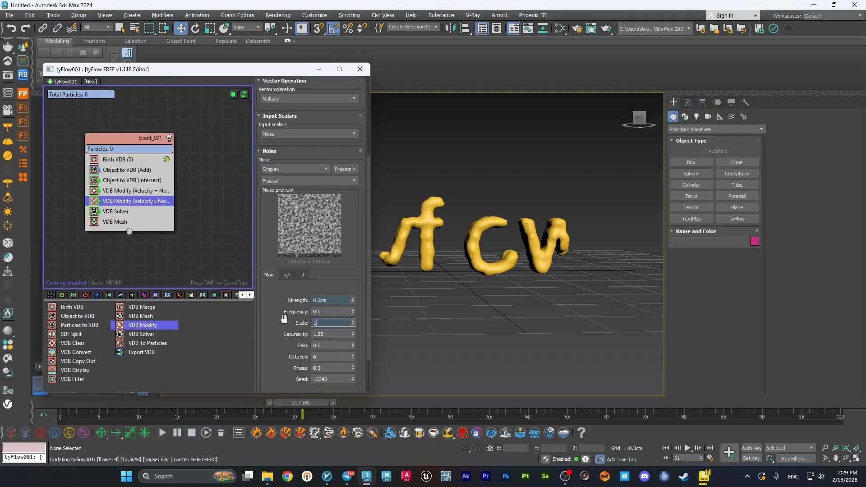
key("Return")
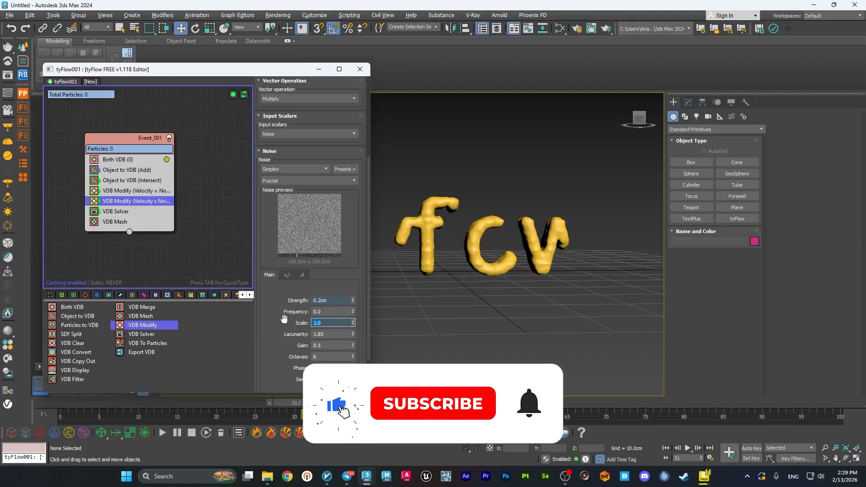
left_click_drag(298, 402, 152, 397)
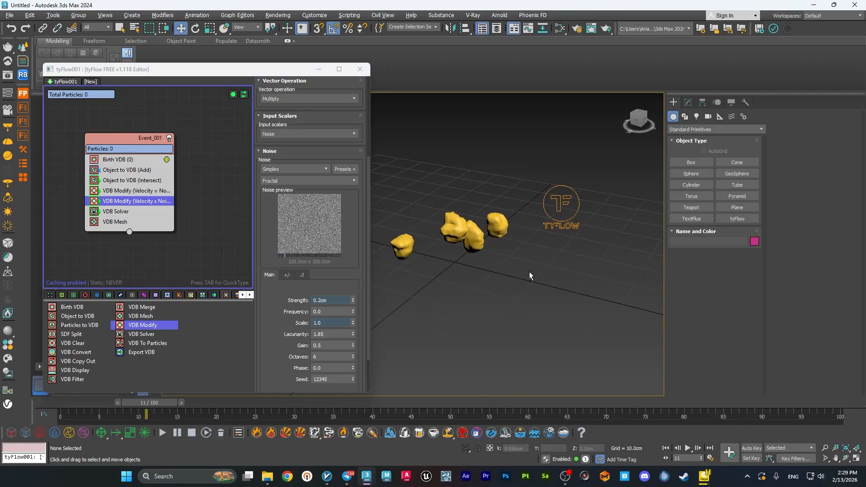
scroll(528, 271, "up", 3)
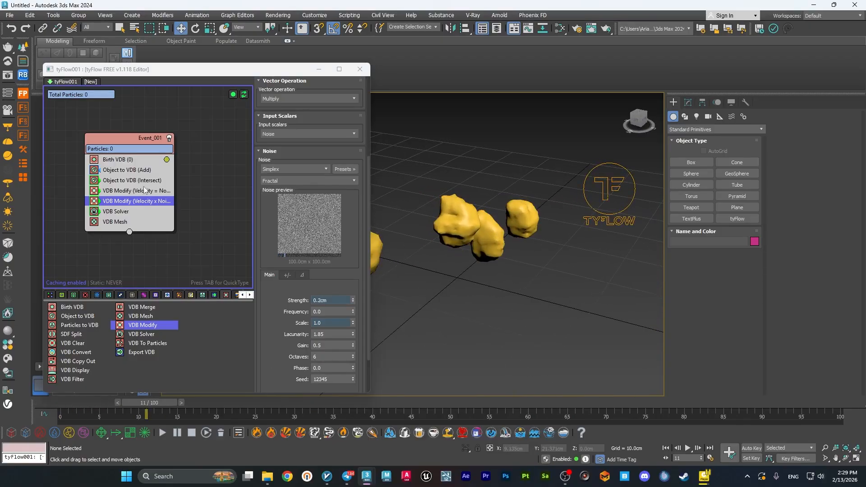
Step: Set the Birth VDB voxel size to 0.2 cm and preview the finer mesh from several angles, ending at frame 16
left_click(131, 161)
left_click_drag(324, 150, 321, 151)
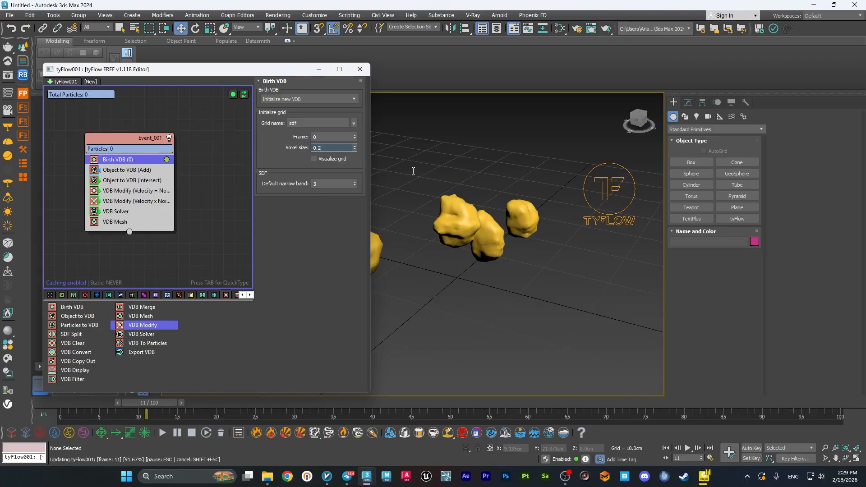
left_click(359, 69)
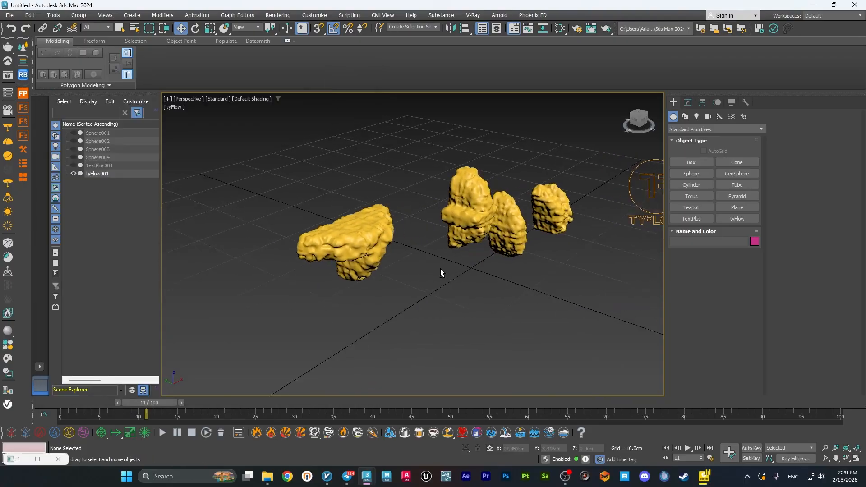
left_click_drag(146, 402, 202, 412)
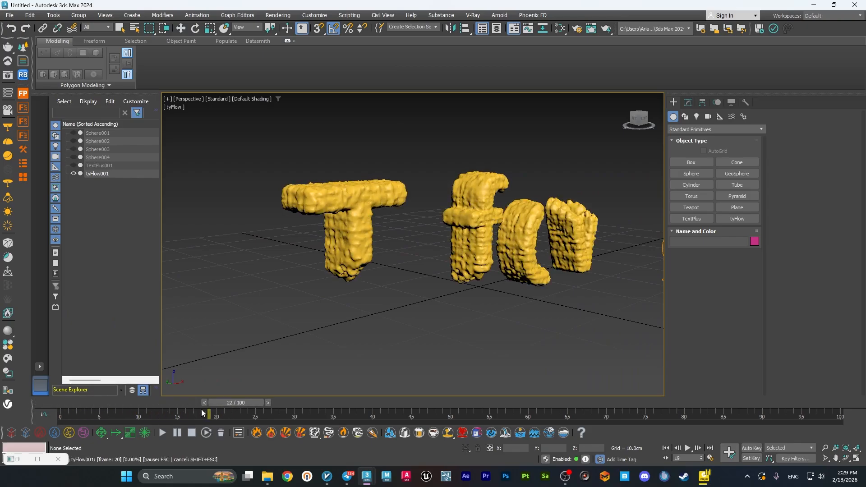
middle_click_drag(446, 320, 390, 317)
middle_click_drag(390, 317, 409, 311, "alt")
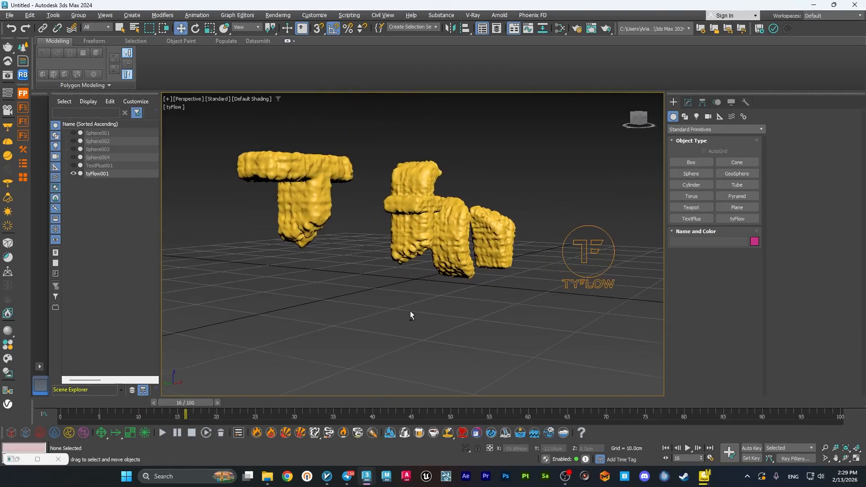
Step: Set the noise Scale of the Multiply VDB Modify operator to 10
double_click(18, 459)
left_click(135, 200)
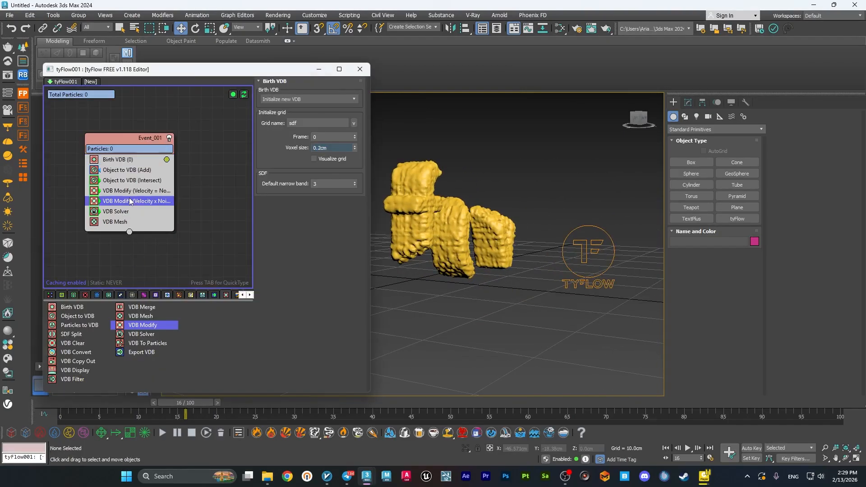
scroll(282, 324, "down", 5)
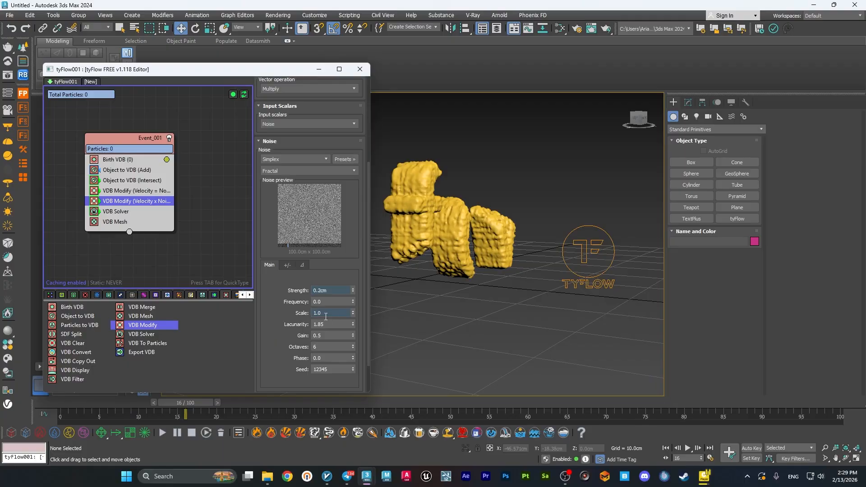
left_click_drag(322, 316, 299, 312)
type("10")
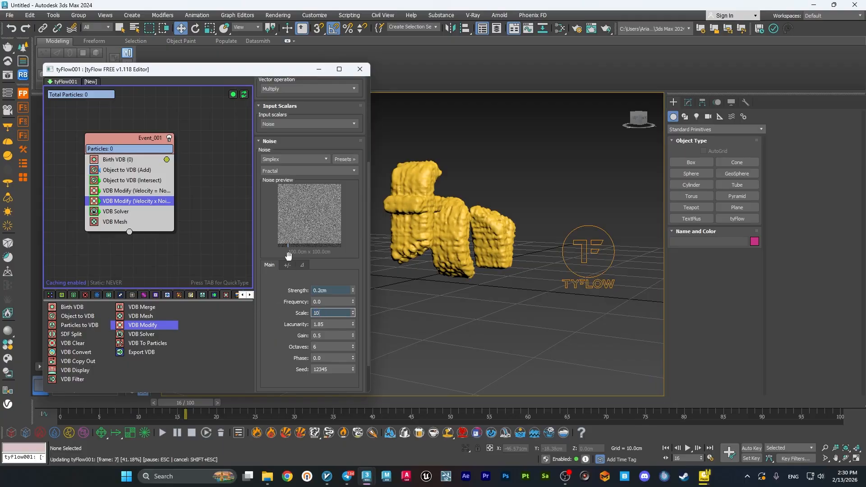
key("Return")
Step: Preview the smoother noisy growth by scrubbing the timeline and orbiting the unobstructed Perspective view
left_click(318, 70)
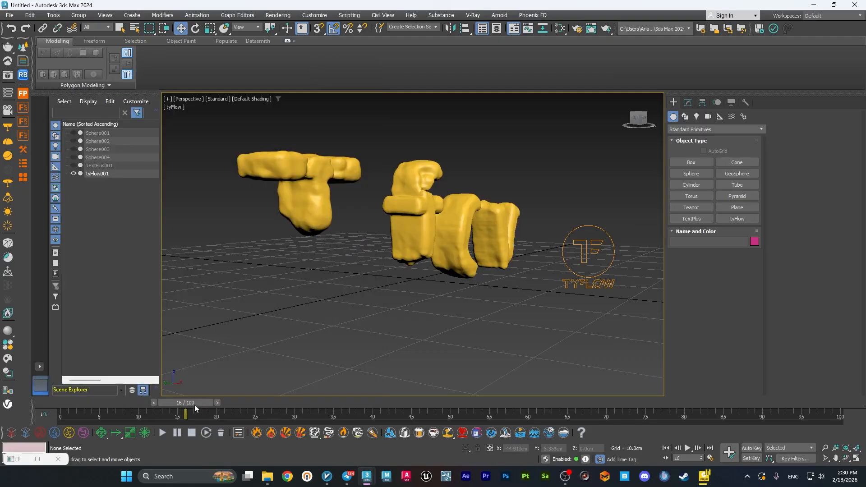
left_click_drag(194, 404, 147, 399)
middle_click_drag(247, 310, 257, 321, "alt")
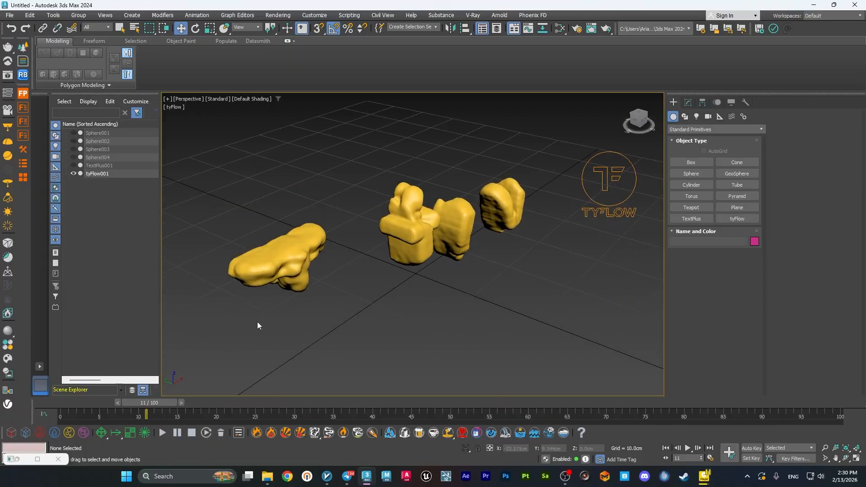
left_click_drag(158, 402, 282, 406)
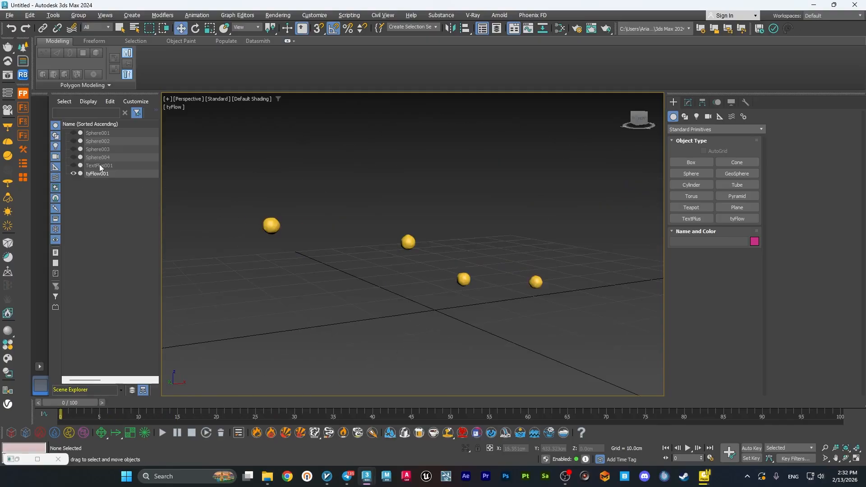
Step: Unhide Sphere001 through Sphere004 and view them up close inside the initial VDB meshes
left_click(107, 133)
left_click(106, 156, "shift")
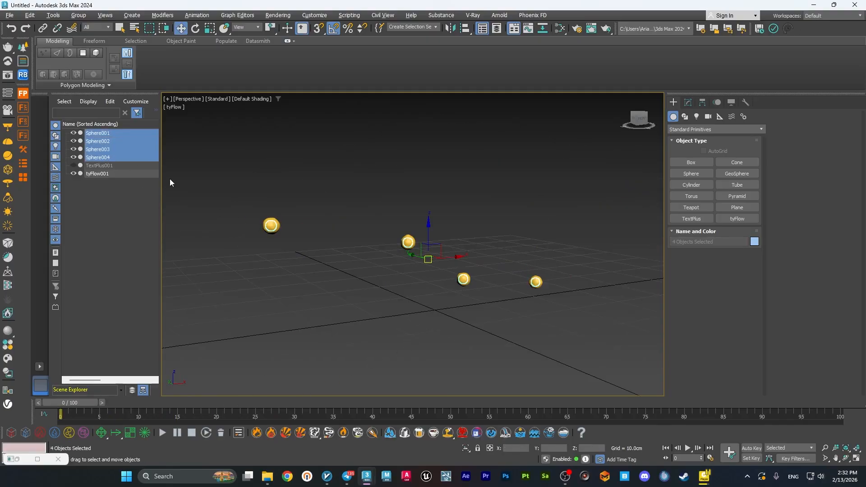
scroll(404, 263, "up", 5)
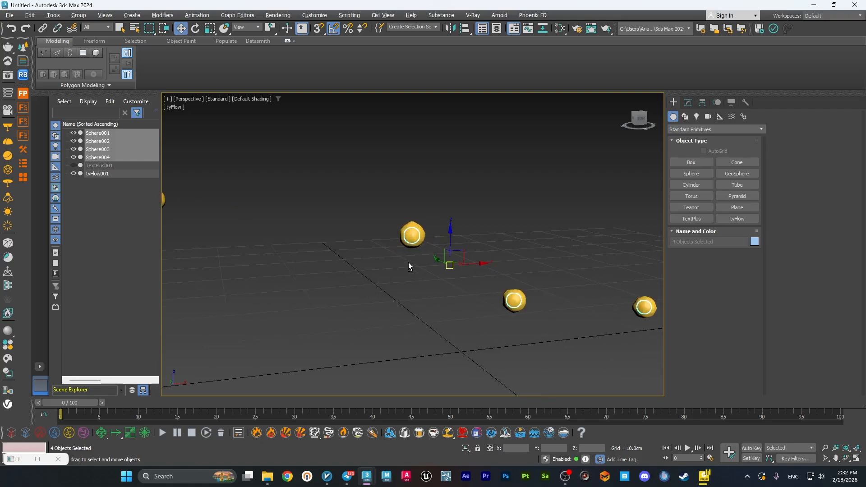
mouse_move(407, 262)
middle_mouse_down("alt")
mouse_move(394, 243)
mouse_move(410, 272)
middle_mouse_up("alt")
left_click(412, 290)
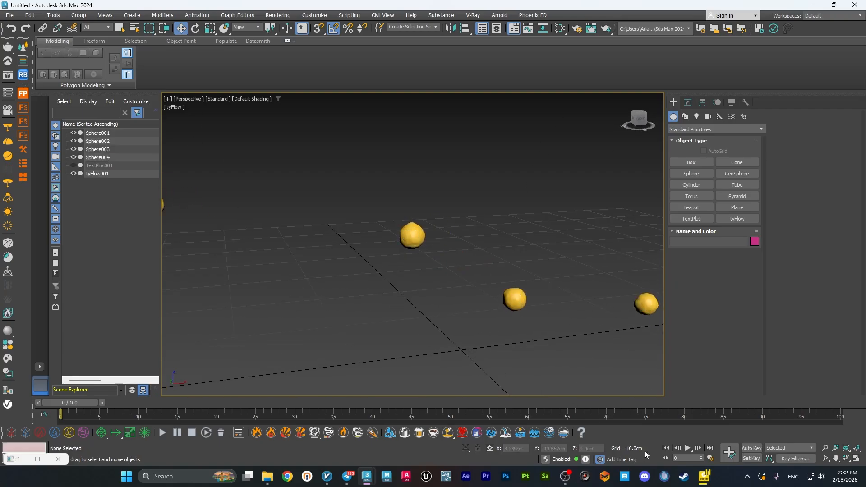
Step: Bring up the rendered logov2.mov in PotPlayer and rewind it to the start to compare the initial shapes
left_click(704, 475)
left_click_drag(182, 376, 74, 370)
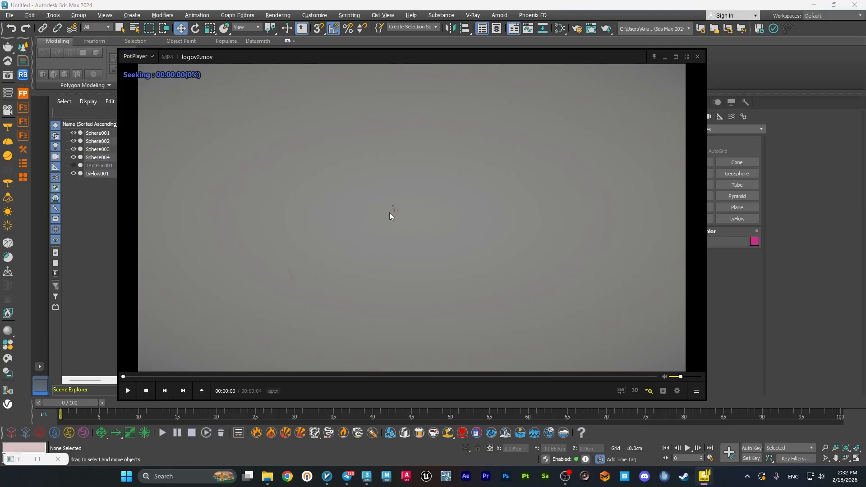
left_click(664, 56)
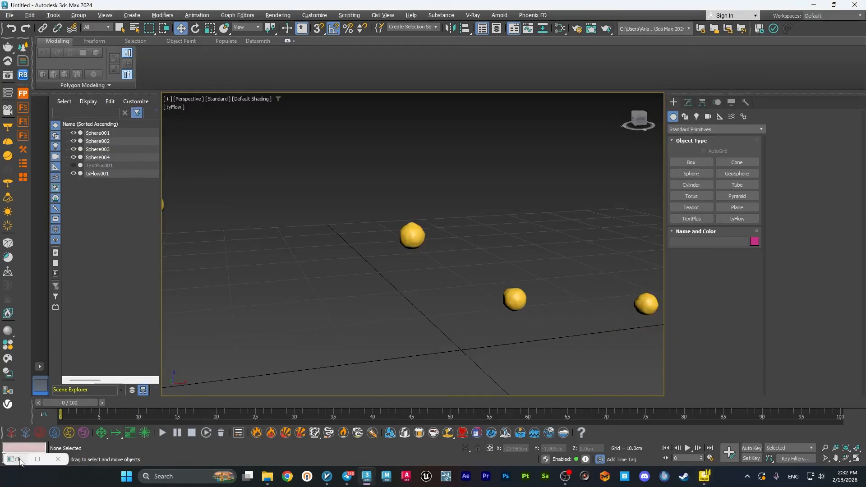
Step: Review the Birth VDB grid and voxel size settings in the tyFlow001 editor
left_click(18, 459)
left_click(142, 161)
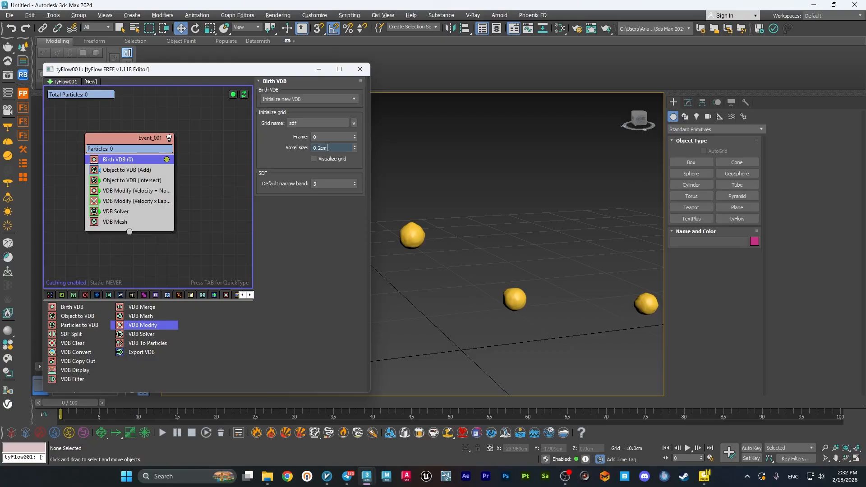
left_click(318, 70)
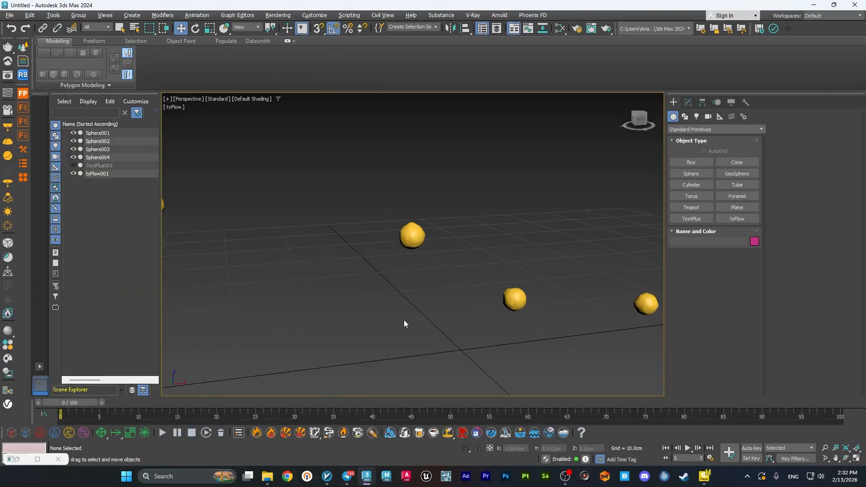
left_click(17, 459)
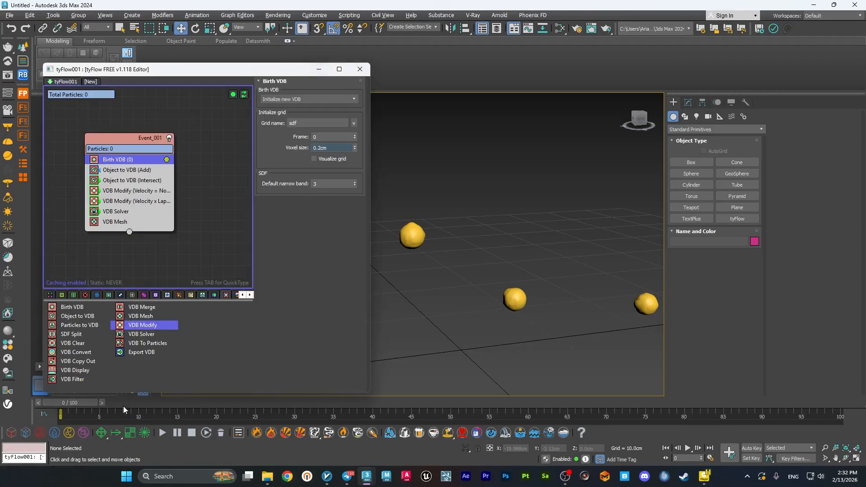
left_click(318, 70)
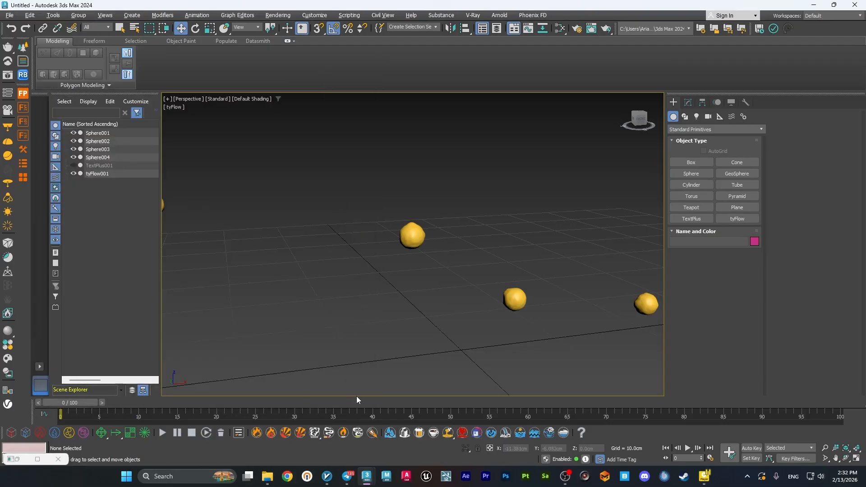
Step: Switch to the logo.max scene and examine tyFlow003's Birth VDB and Object to VDB operators with their source objects Plane004 and Plane003
left_click(366, 476)
left_click(333, 439)
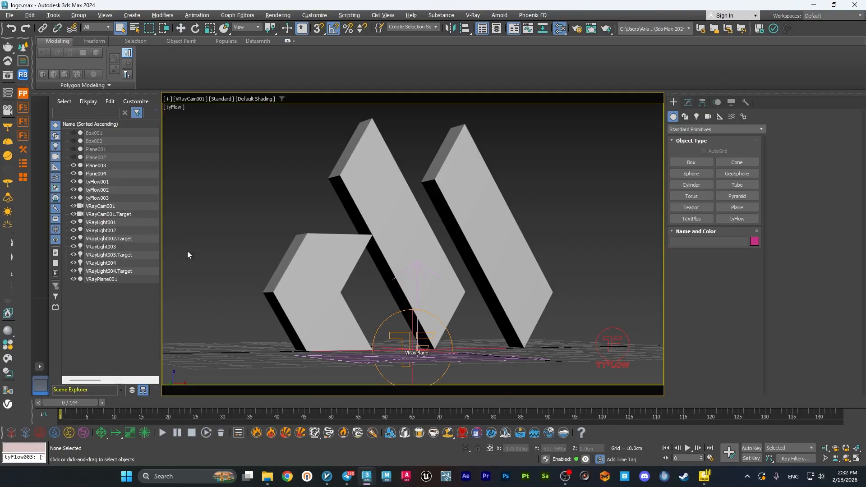
double_click(382, 322)
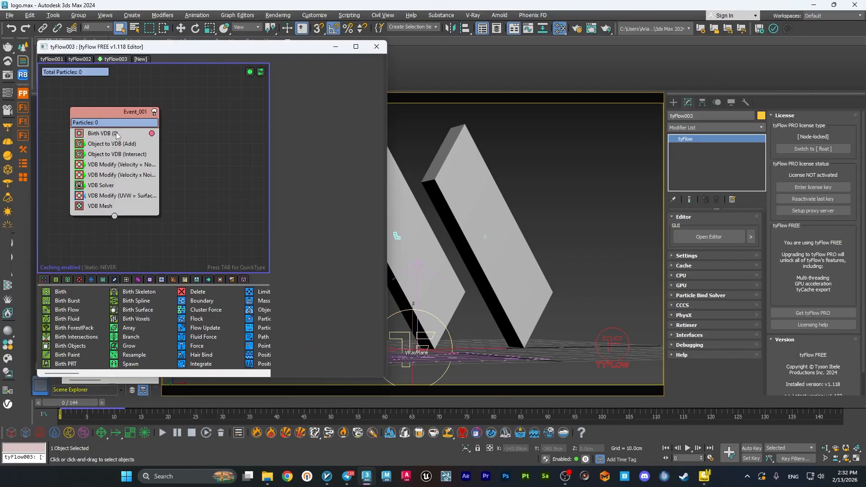
left_click(116, 131)
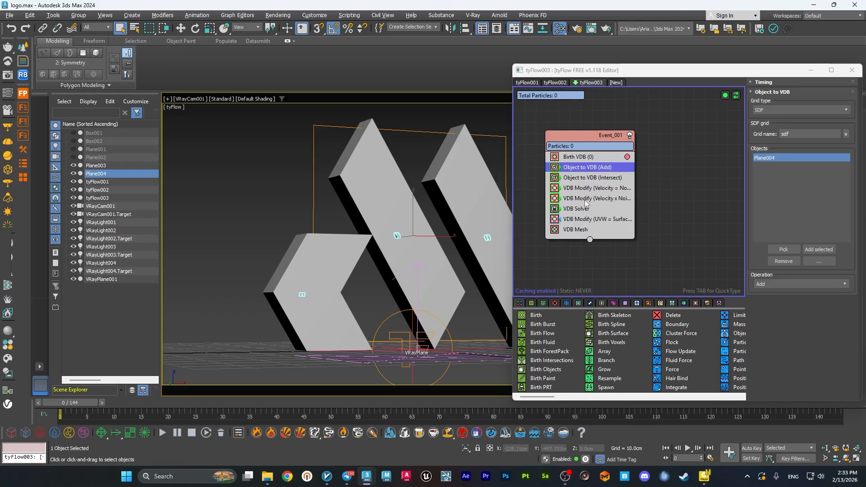
left_click(601, 178)
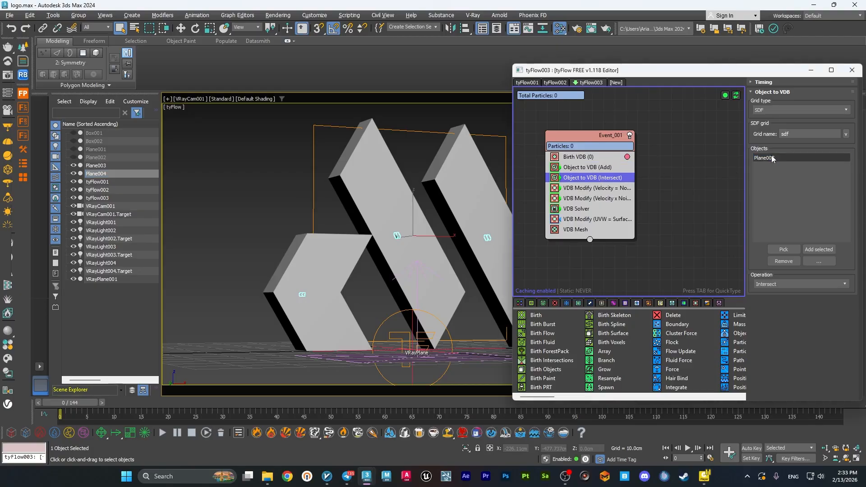
left_click(102, 165)
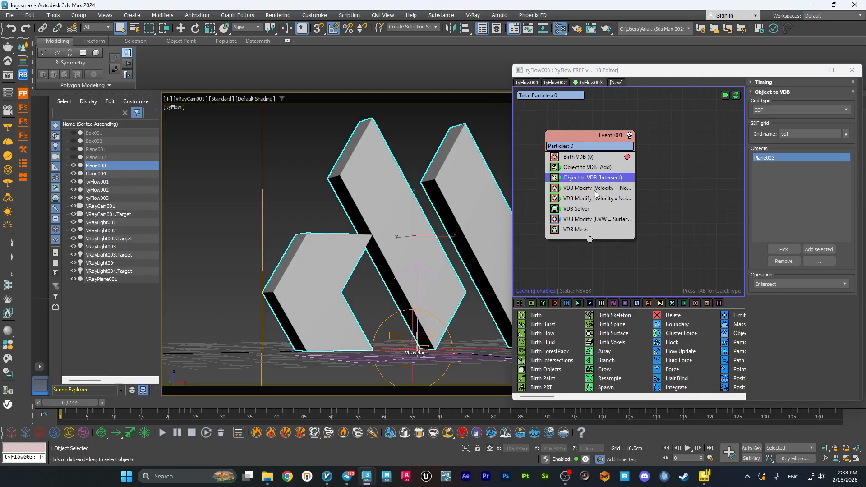
Step: Examine the two velocity VDB Modify operators, including the input vector options and the Simplex Fractal noise parameters
left_click(595, 194)
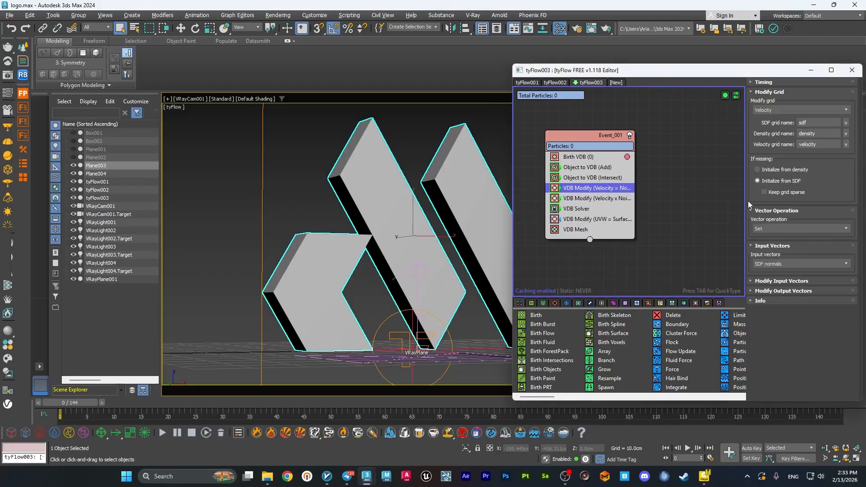
left_click(775, 281)
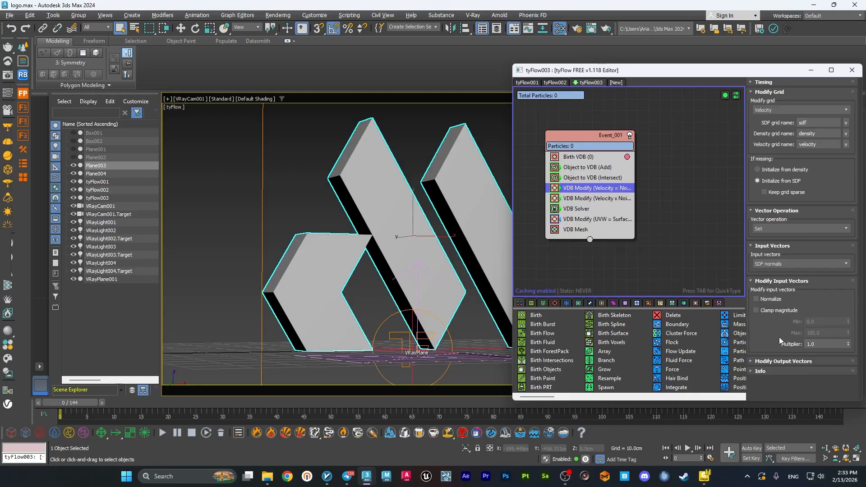
left_click(770, 284)
left_click(618, 198)
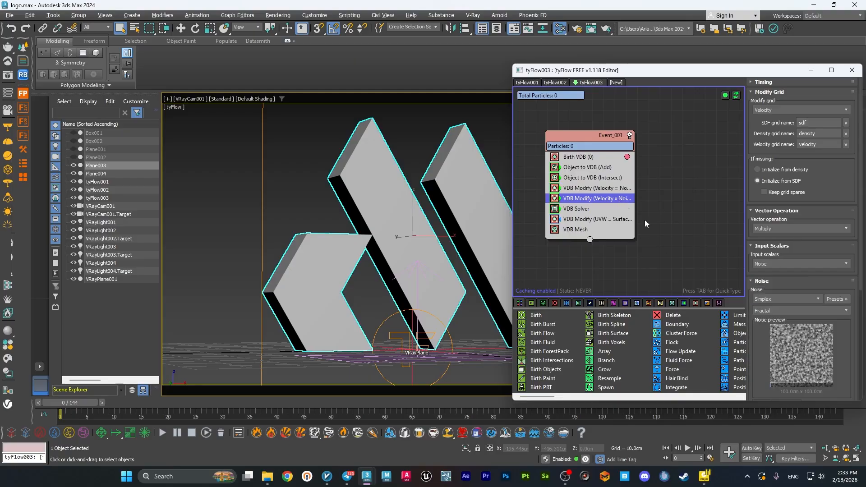
scroll(749, 285, "down", 5)
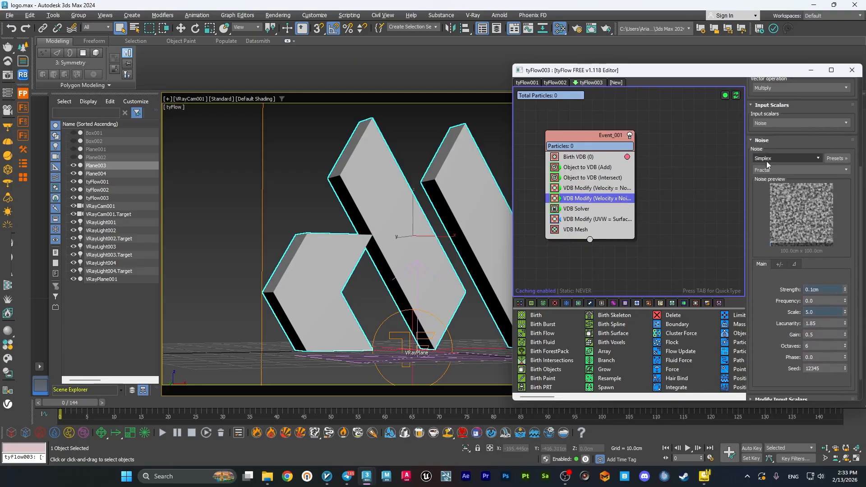
scroll(766, 160, "down", 1)
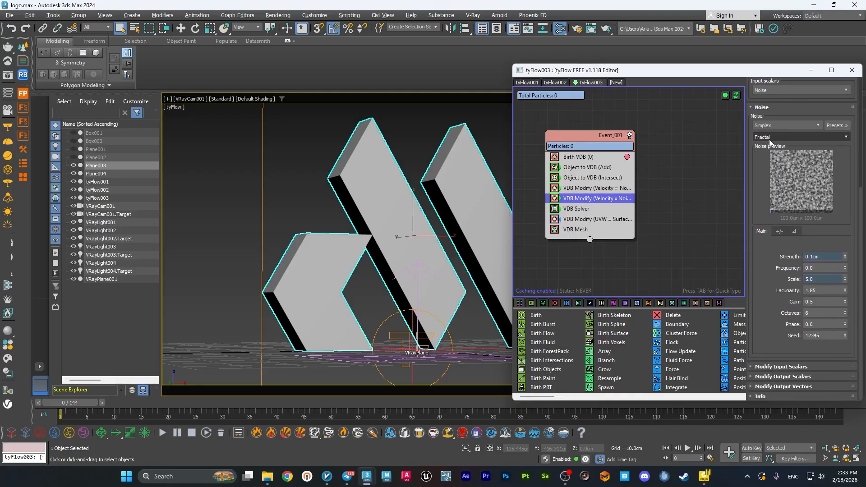
left_click(770, 137)
left_click(766, 145)
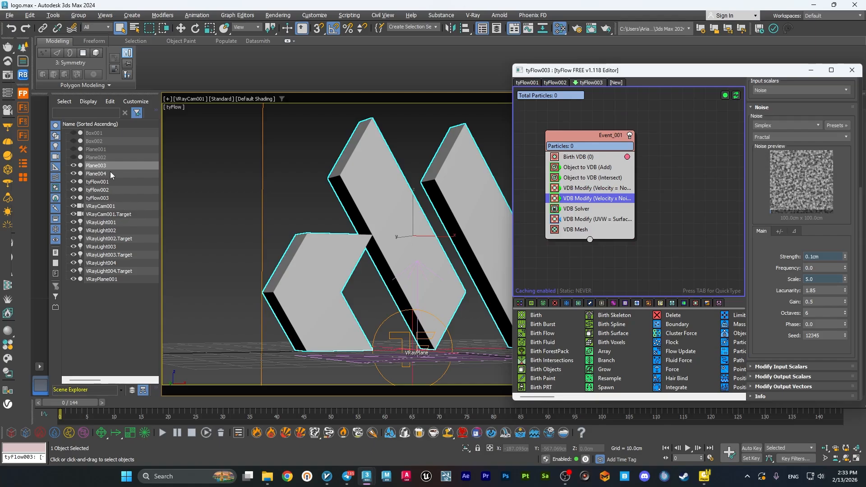
Step: Examine the VDB Solver settings and the VDB Modify operator that sets surface UVWs in tyFlow003
left_click(606, 209)
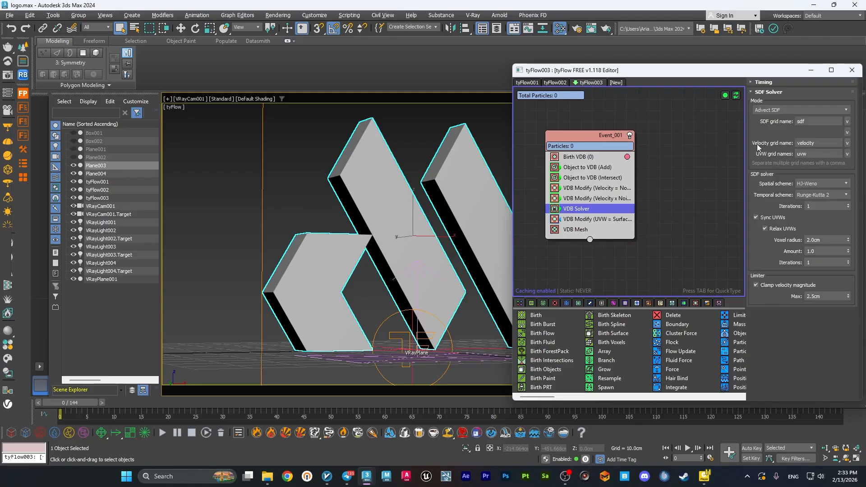
left_click(574, 219)
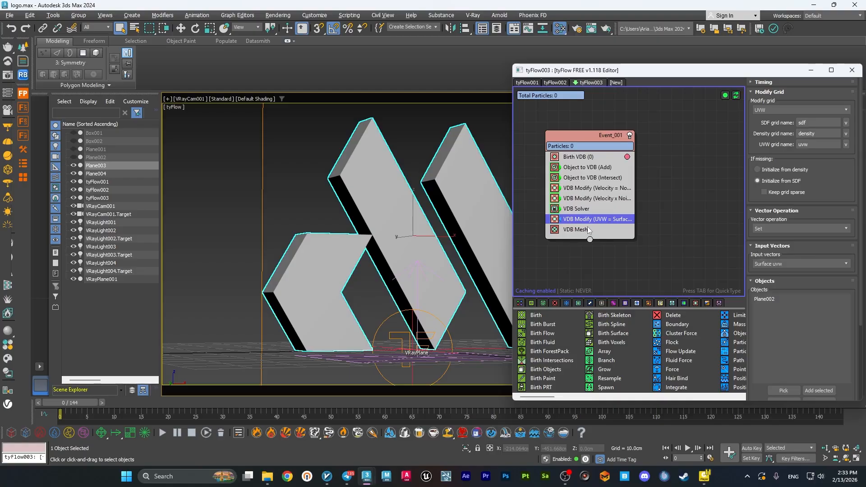
left_click(810, 69)
Step: Open the Slate Material Editor and focus on the two VRayFastSSS2 materials and their connected maps
left_click(525, 140)
double_click(518, 185)
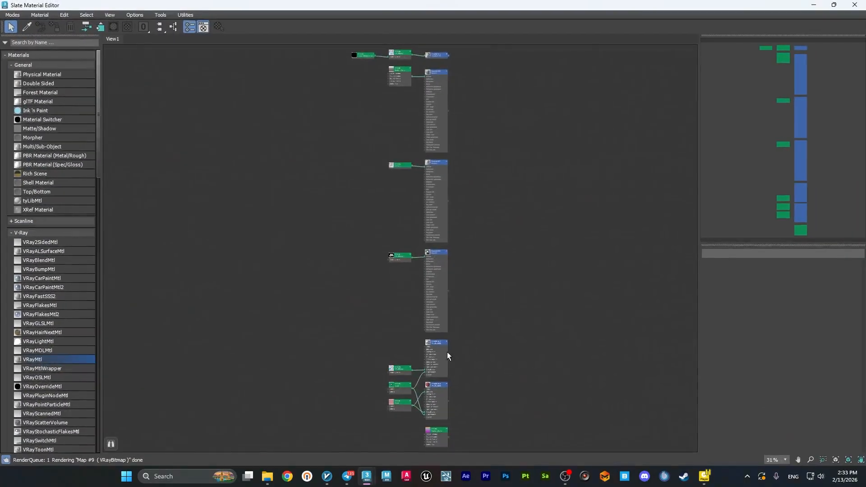
scroll(440, 387, "up", 5)
middle_click_drag(466, 397, 464, 272)
scroll(464, 272, "up", 2)
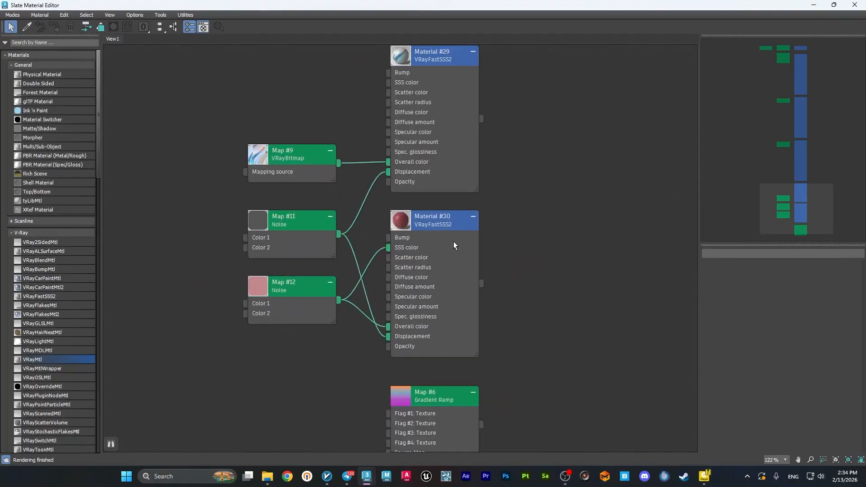
Step: Inspect the VRayFastSSS2 Material #30 and the parameters of its Noise maps, Map #12 and Map #11
double_click(429, 232)
double_click(265, 293)
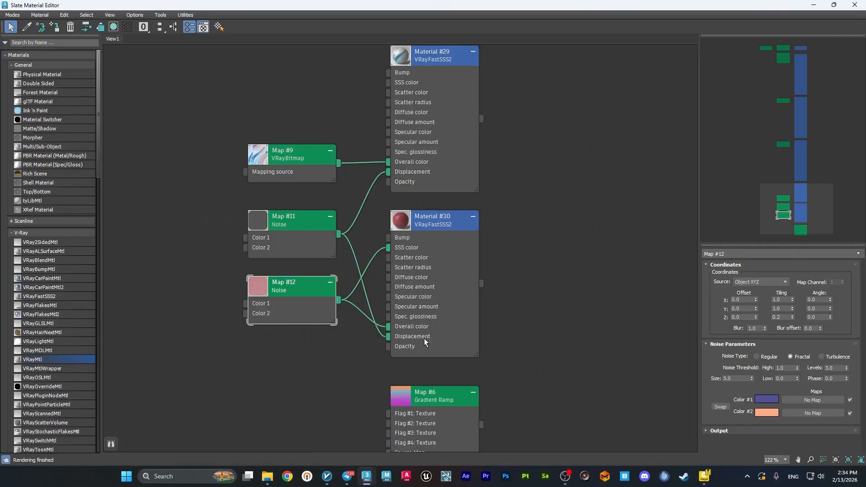
double_click(266, 224)
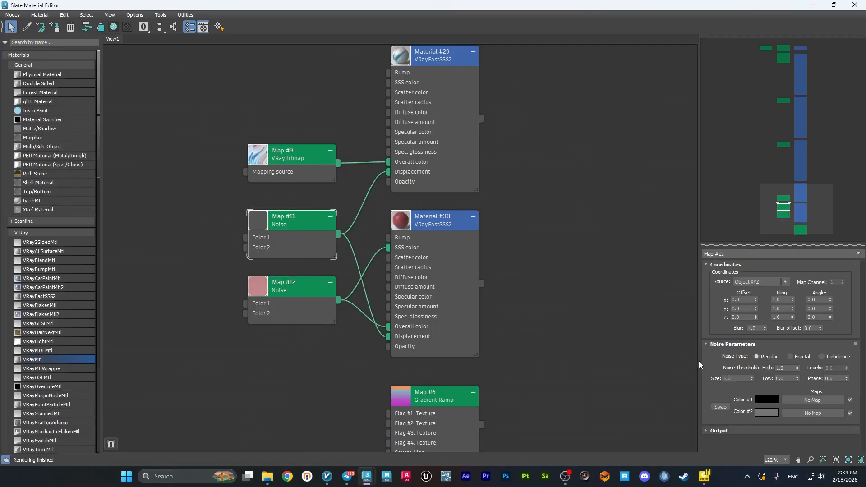
left_click(814, 4)
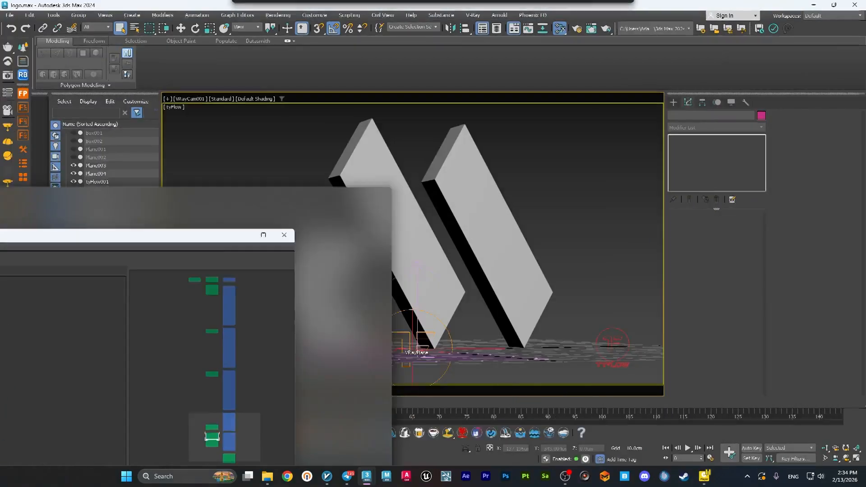
Step: Play the rendered logov2.mov animation in PotPlayer and return to the logo scene
left_click(704, 476)
left_click(516, 272)
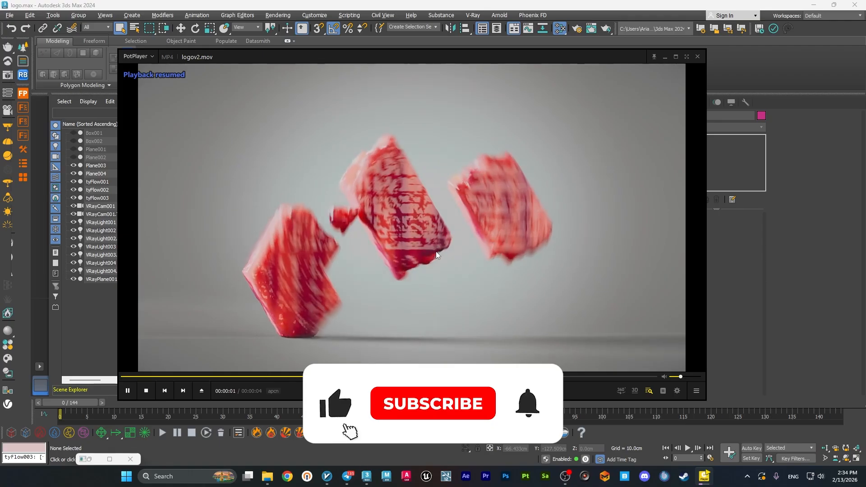
left_click(436, 251)
left_click(664, 56)
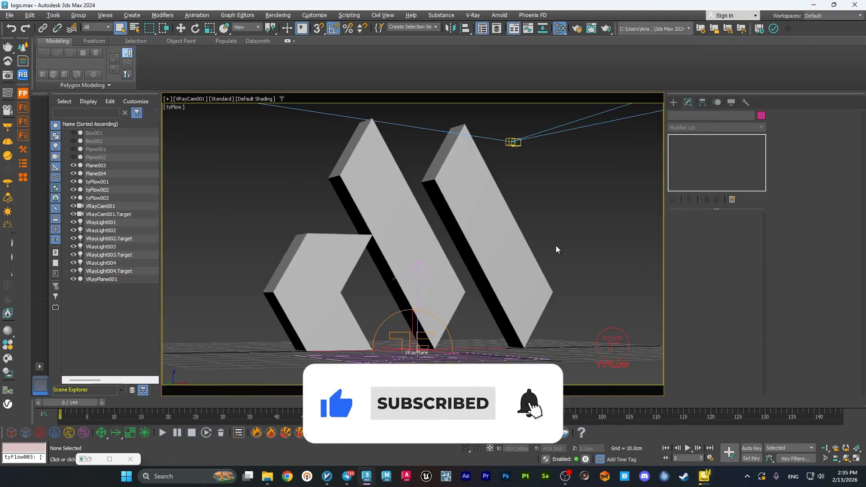
Step: Maximize the Perspective view and inspect the dome light VRayLight001 together with its assigned map
key("alt+w")
left_click(323, 322)
key("alt+w")
scroll(368, 293, "down", 8)
middle_click_drag(367, 295, 416, 287, "alt")
left_click(410, 279)
scroll(415, 287, "up", 4)
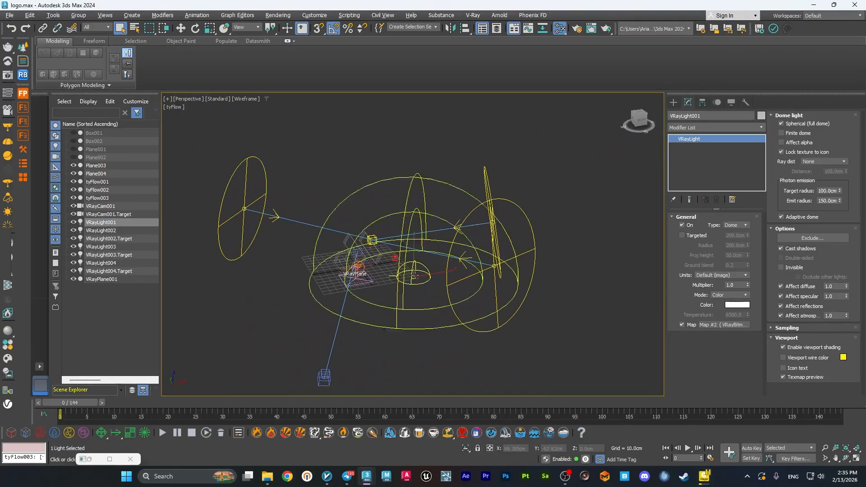
left_click(711, 325)
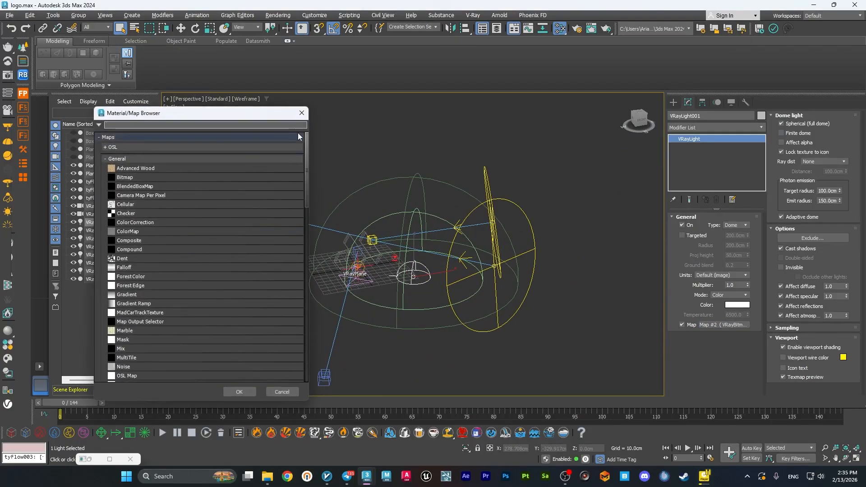
left_click(302, 113)
Step: Examine the lights VRayLight003 and VRayLight004, including the Directional value of VRayLight004
middle_click_drag(572, 313, 524, 314, "alt")
left_click(508, 225)
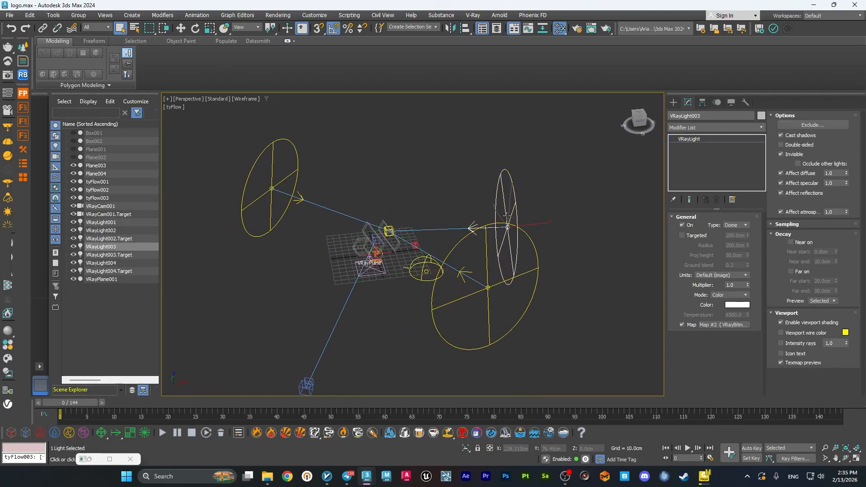
middle_click_drag(505, 230, 460, 239, "alt")
left_click(449, 293)
middle_click_drag(423, 287, 384, 255, "alt")
scroll(384, 255, "up", 2)
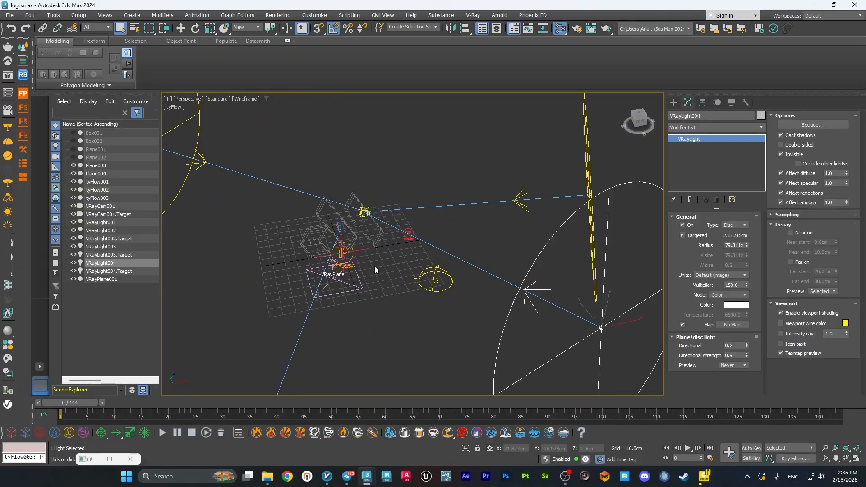
scroll(384, 276, "up", 2)
left_click(732, 345)
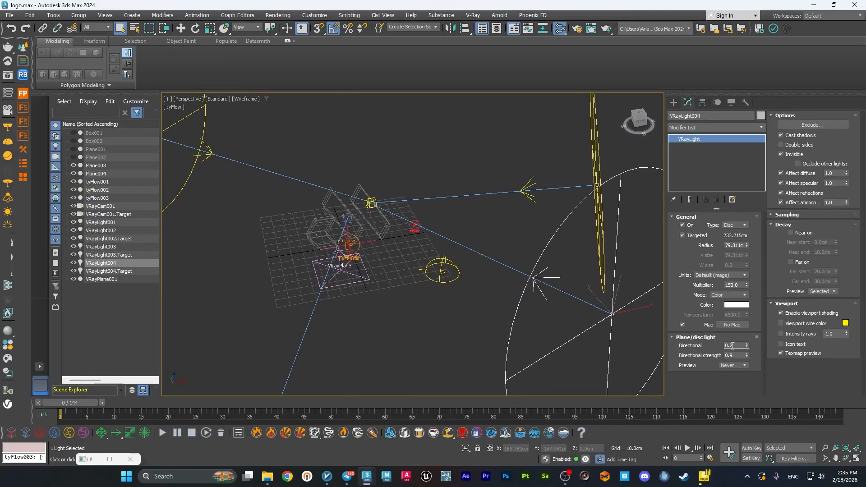
left_click(410, 337)
Step: Examine the disc light settings of VRayLight002 on the opposite side of the logo
scroll(409, 337, "down", 3)
middle_click_drag(409, 337, 440, 308)
left_click(314, 193)
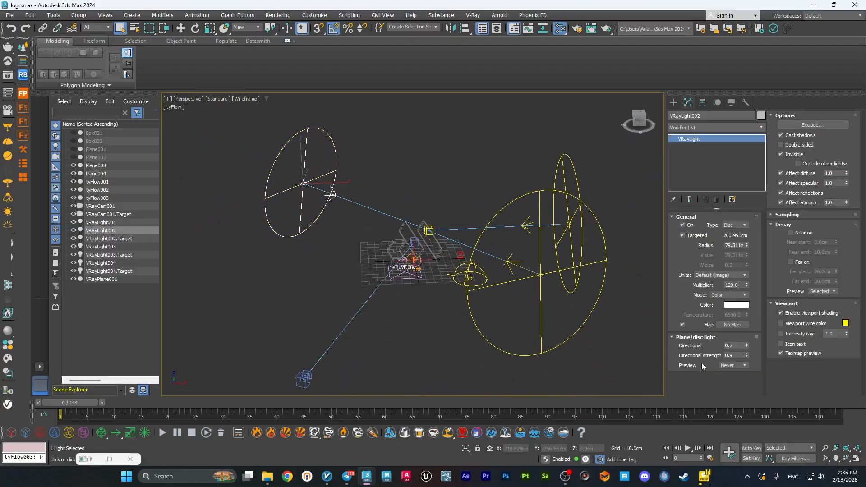
Step: Replay the logov2.mov render in PotPlayer, pausing it at different growth stages of the logo, and close the player
middle_click_drag(372, 302, 423, 307, "alt")
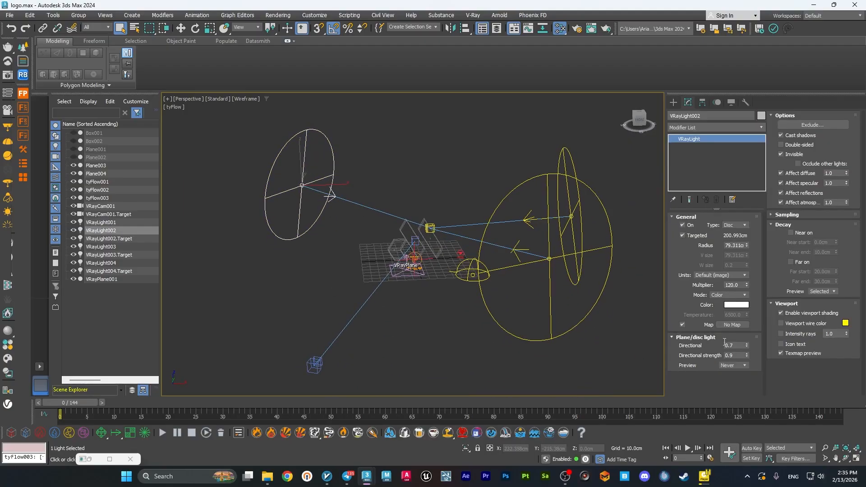
left_click(704, 476)
left_click(471, 261)
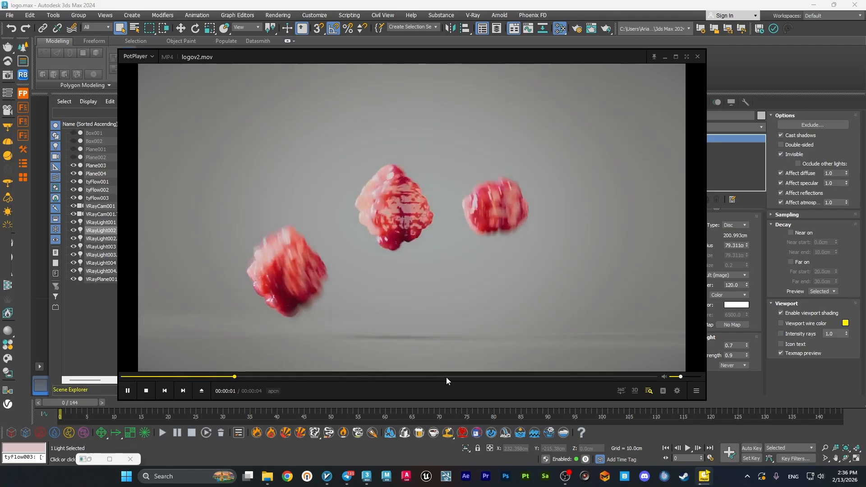
left_click(445, 376)
left_click(354, 126)
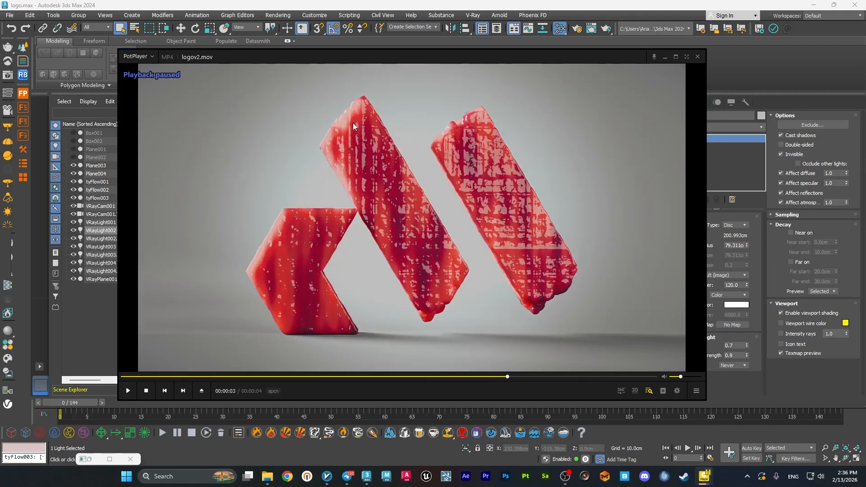
left_click(391, 245)
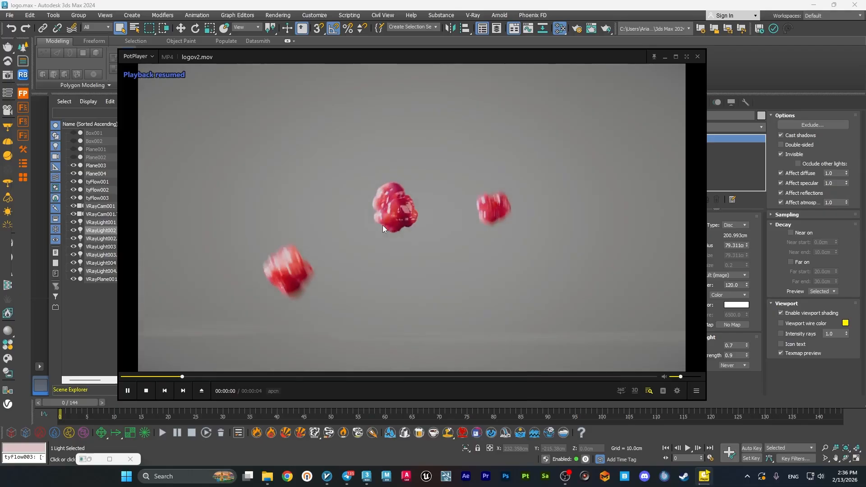
key("space")
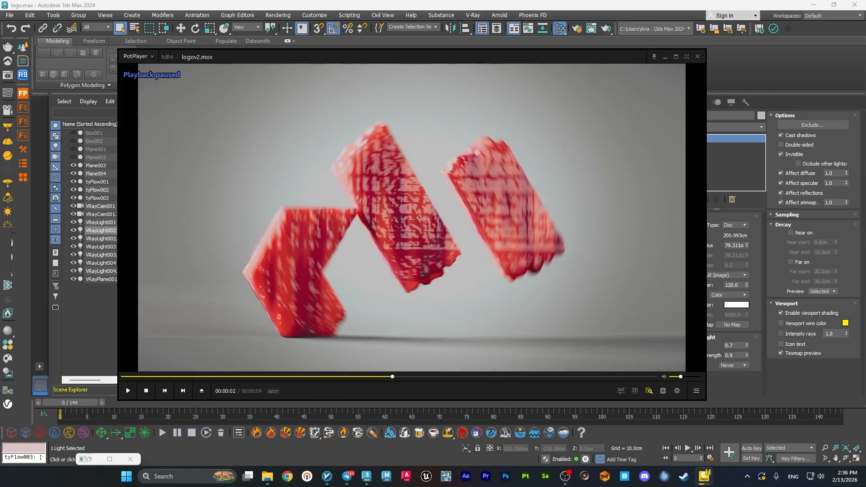
left_click(698, 56)
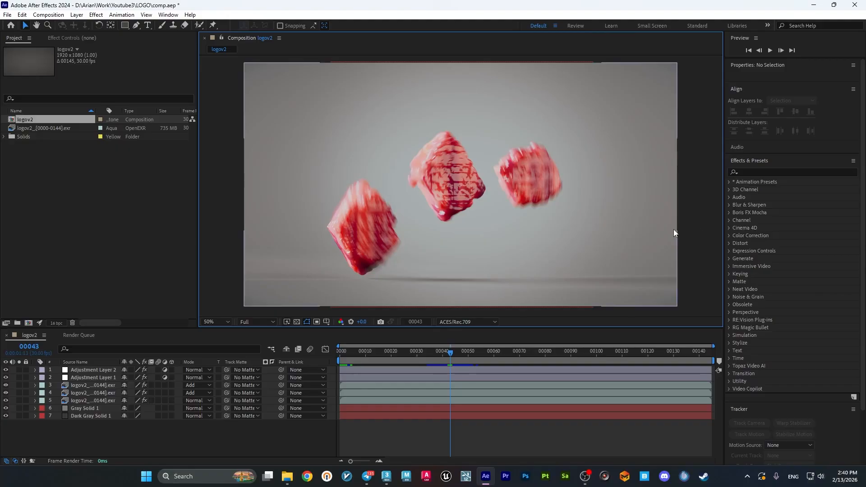
Step: In After Effects, solo the base logov2 EXR layer below the two Add-mode layers and show its effect controls
left_click(19, 400)
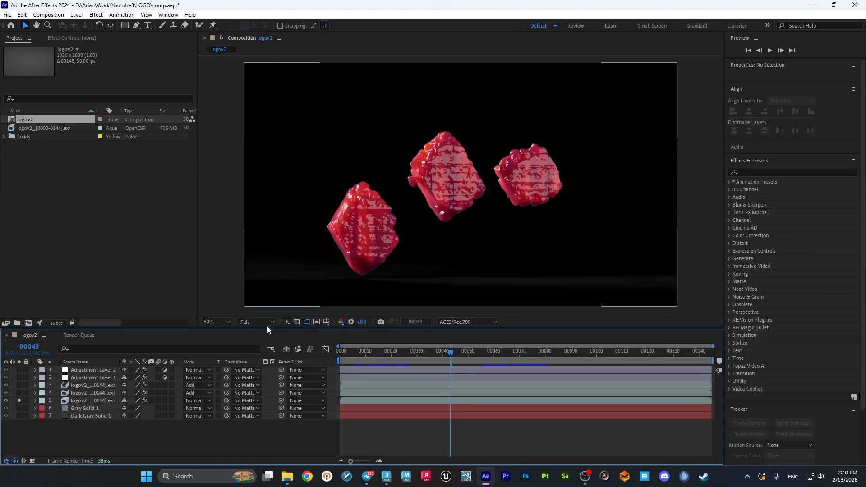
left_click(96, 400)
left_click(88, 38)
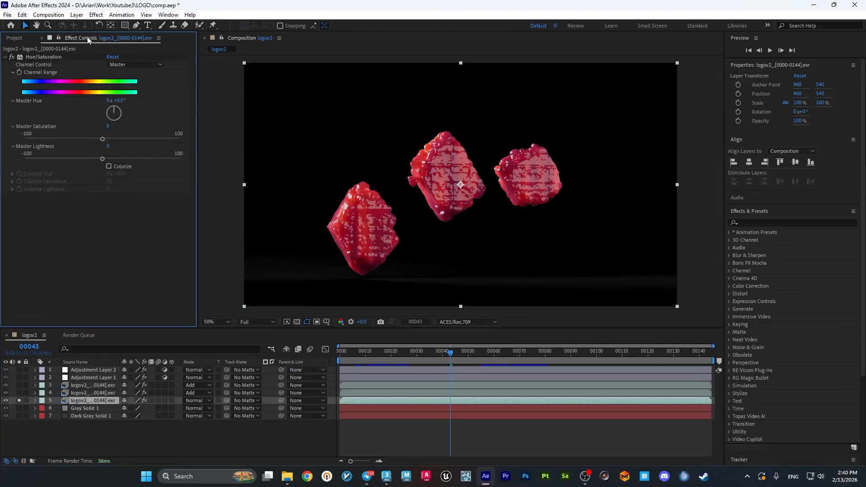
Step: Duplicate the soloed base EXR layer and apply the EXtractoR effect to the upper copy
left_click(82, 402)
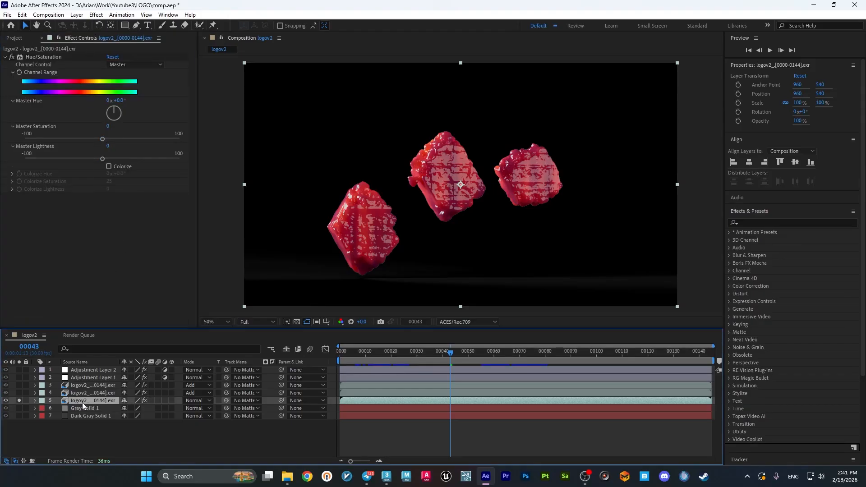
key("ctrl+d")
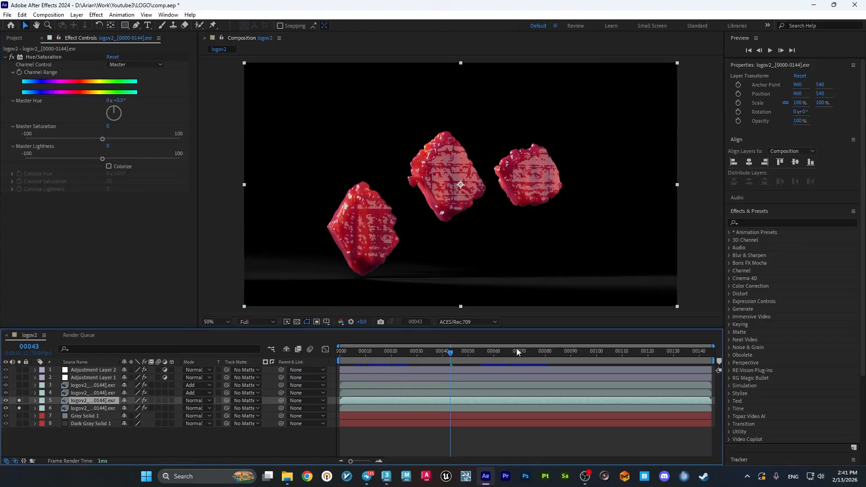
left_click(729, 239)
left_click_drag(761, 278, 80, 400)
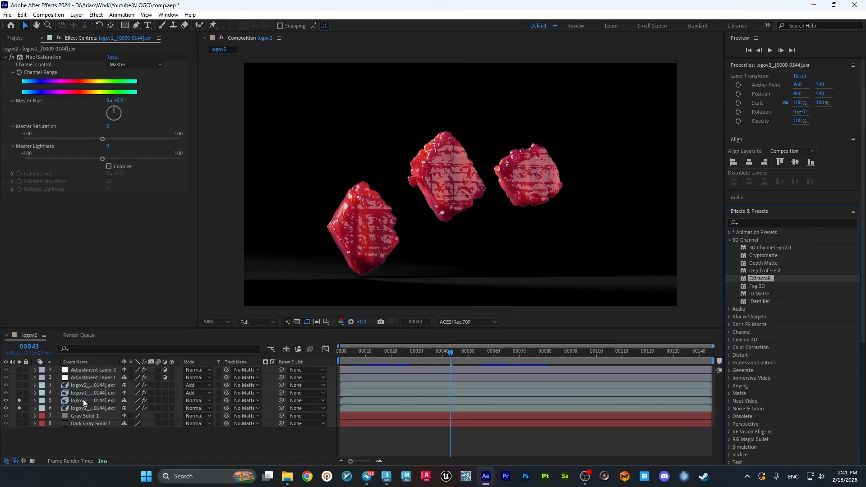
Step: Preview the VRayLight001, VRayLight002, VRayLight003 and VRayLight004 passes through EXtractoR, return to VRayLight001, and delete the duplicate layer
left_click(87, 218)
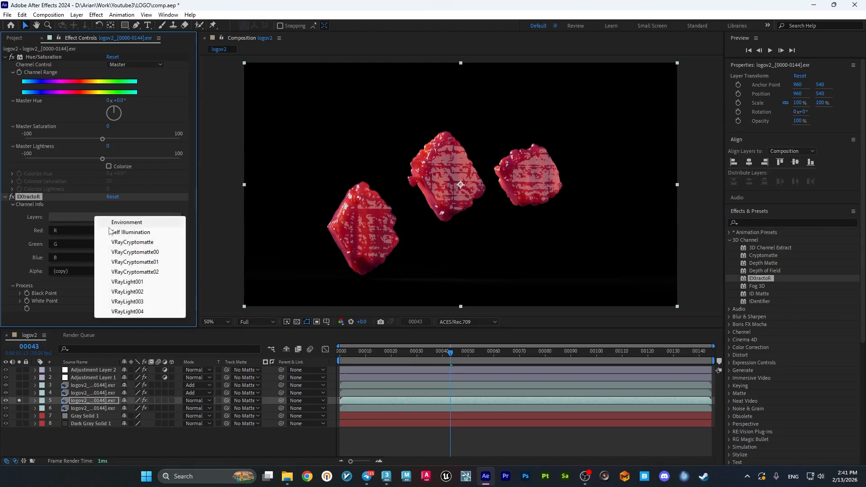
left_click(140, 282)
left_click(153, 230)
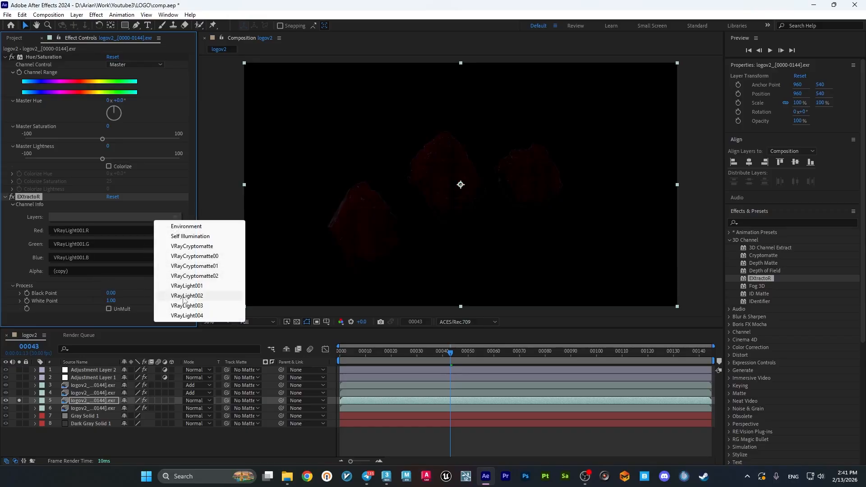
left_click(186, 294)
left_click(154, 223)
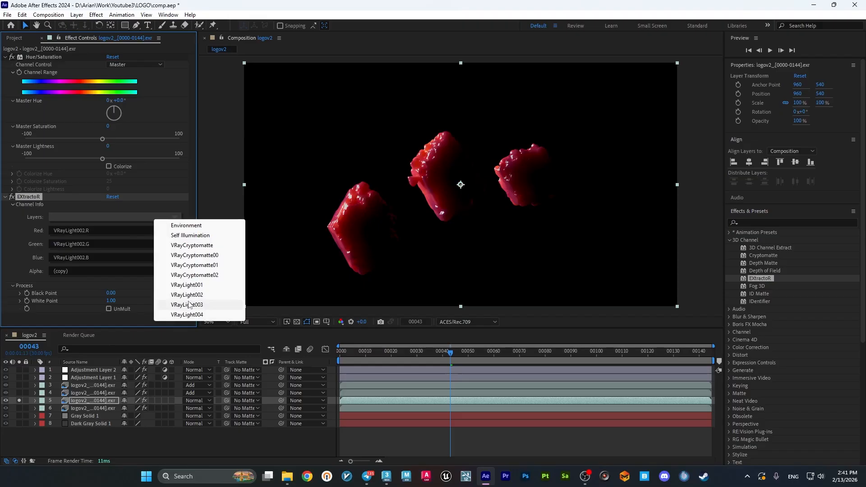
left_click(214, 305)
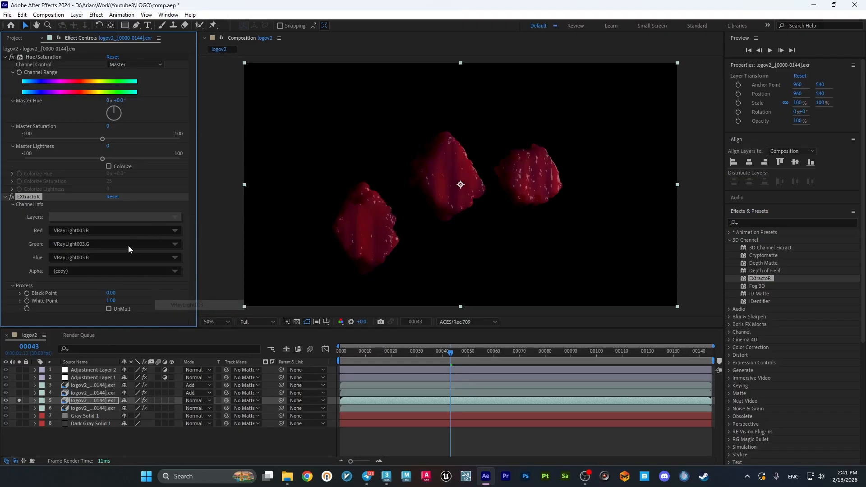
left_click(147, 222)
left_click(172, 315)
left_click(139, 214)
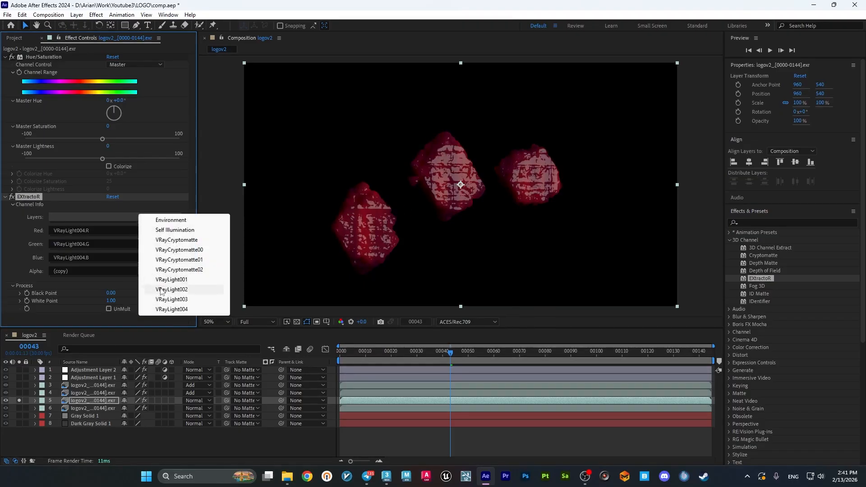
left_click(175, 283)
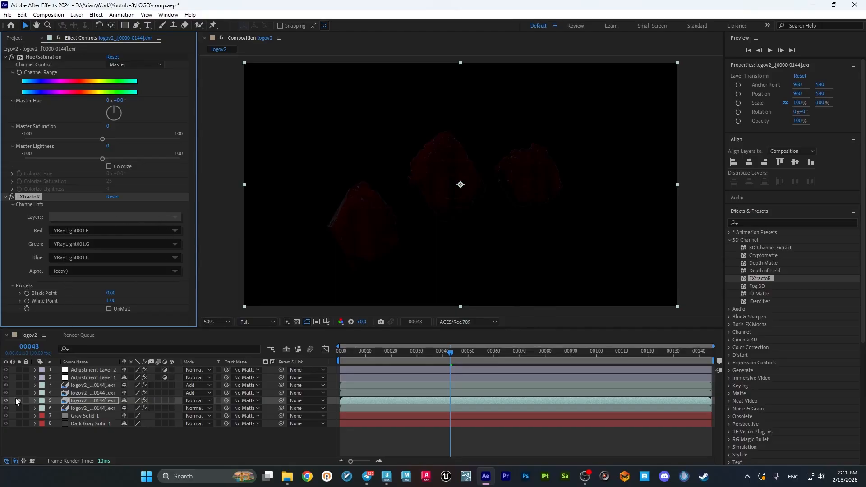
key("Delete")
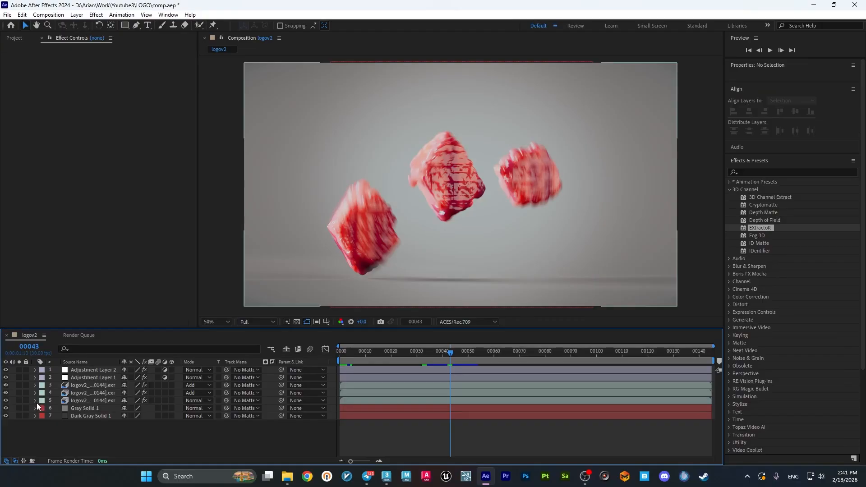
Step: Solo the base EXR layer together with Dark Gray Solid 1 and Gray Solid 1, and inspect Gray Solid 1's elliptical mask
left_click(19, 400)
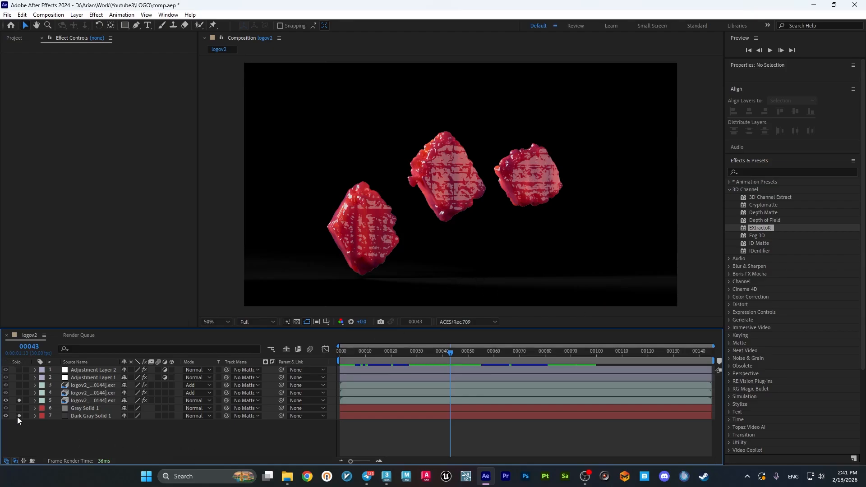
left_click_drag(19, 415, 18, 407)
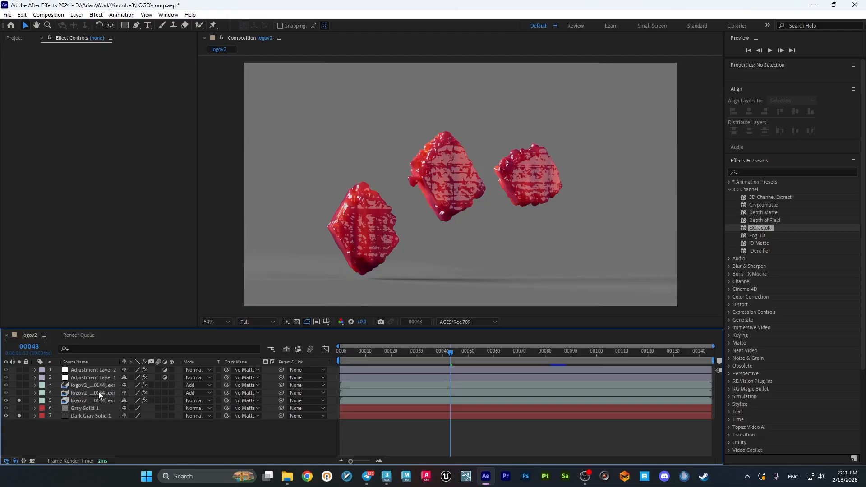
left_click(19, 415)
left_click(19, 408)
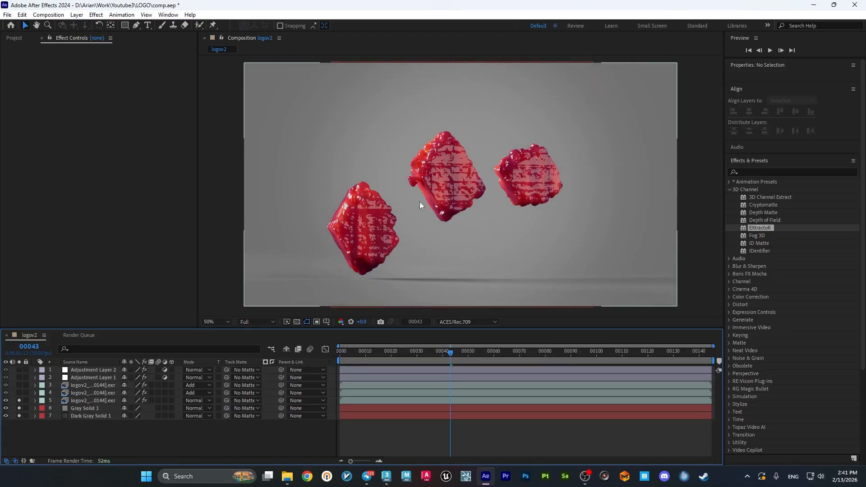
left_click(90, 409)
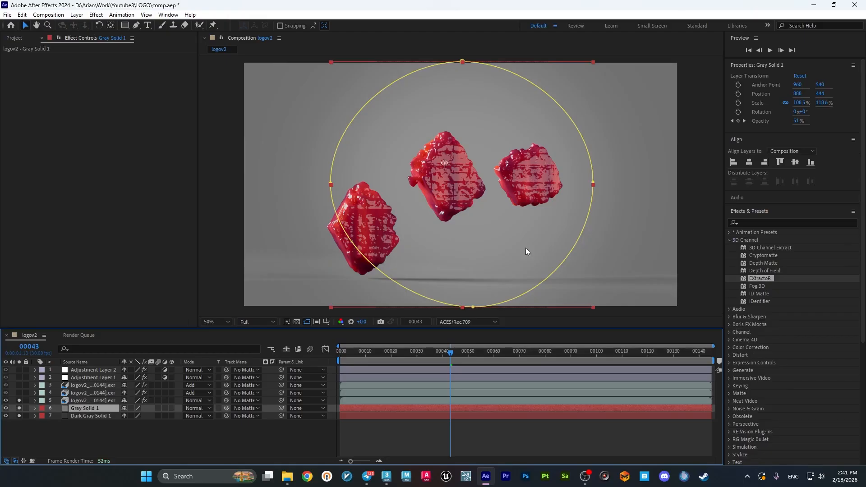
left_click(94, 439)
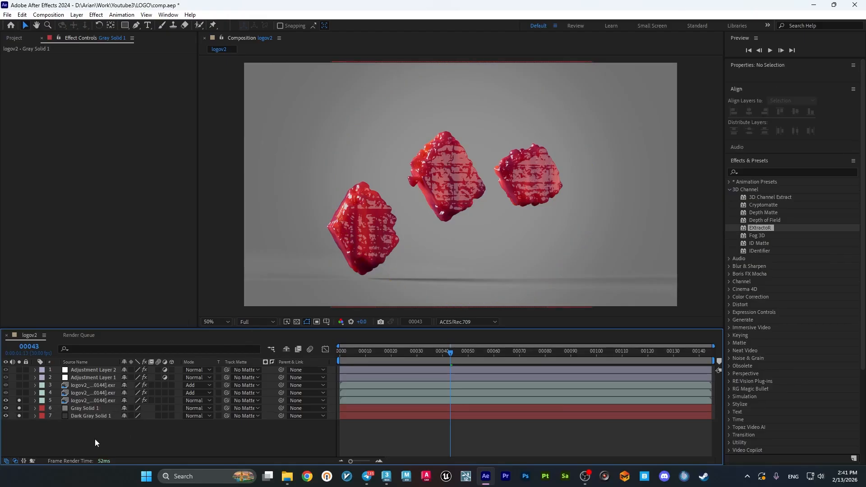
Step: Solo the lower Add-mode EXR layer alone, and extend the solo to the upper Add-mode layer, base EXR layer and both solids
left_click(18, 392)
left_click(18, 400)
left_click(18, 408)
left_click(19, 415)
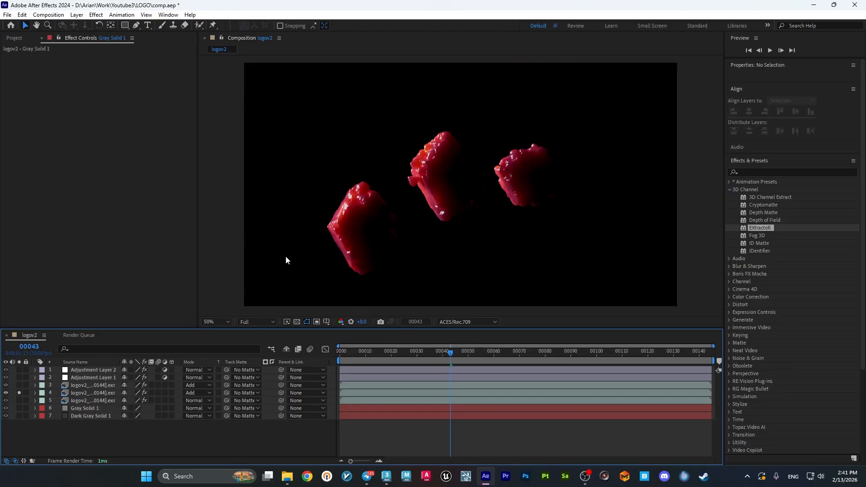
left_click(19, 385)
left_click_drag(18, 399, 20, 414)
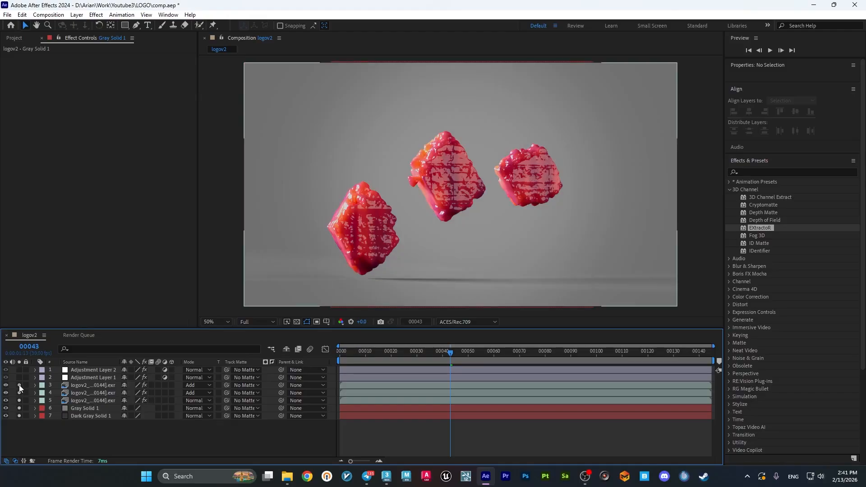
Step: Add both adjustment layers to the soloed layers, checking frame 127 and the effects applied to Adjustment Layer 2
left_click(18, 377)
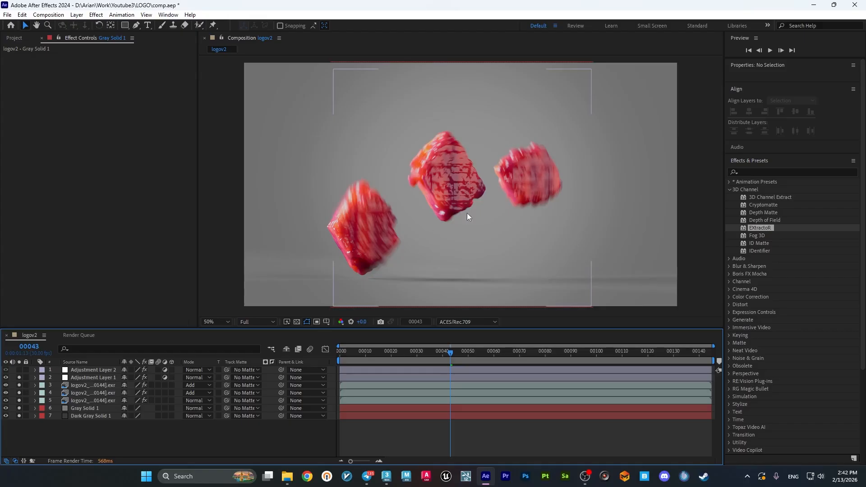
left_click_drag(450, 352, 666, 340)
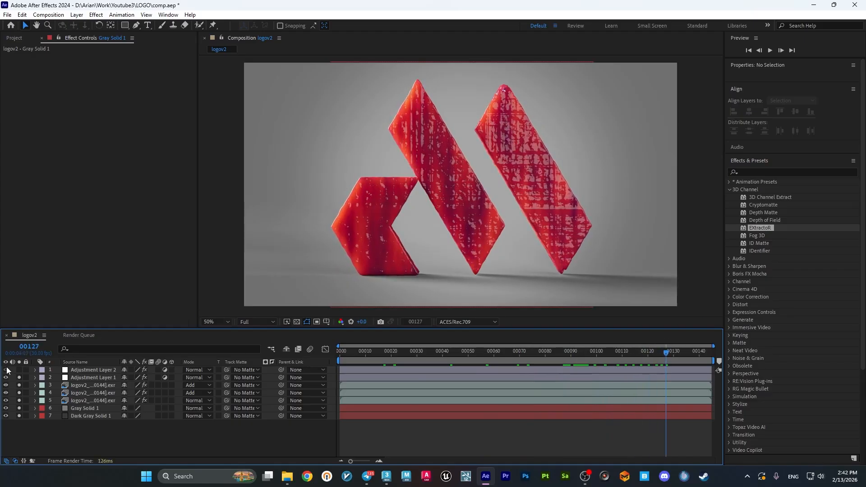
left_click(93, 369)
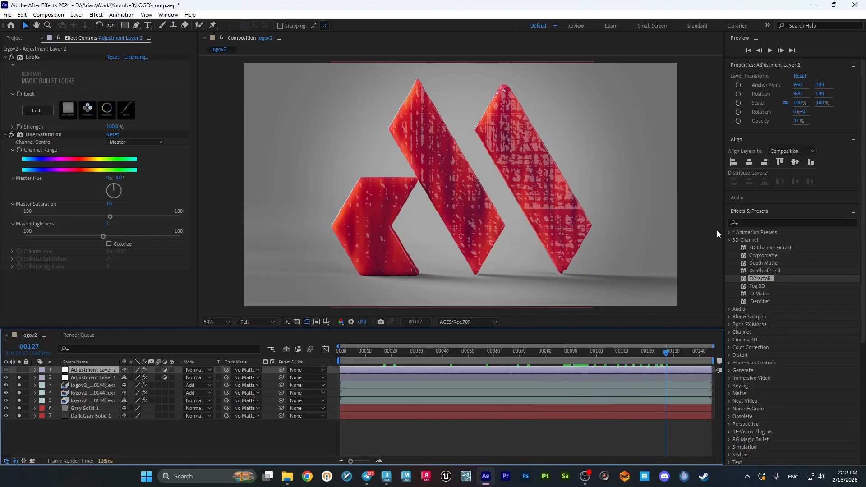
scroll(768, 325, "down", 5)
scroll(762, 323, "up", 5)
left_click(19, 370)
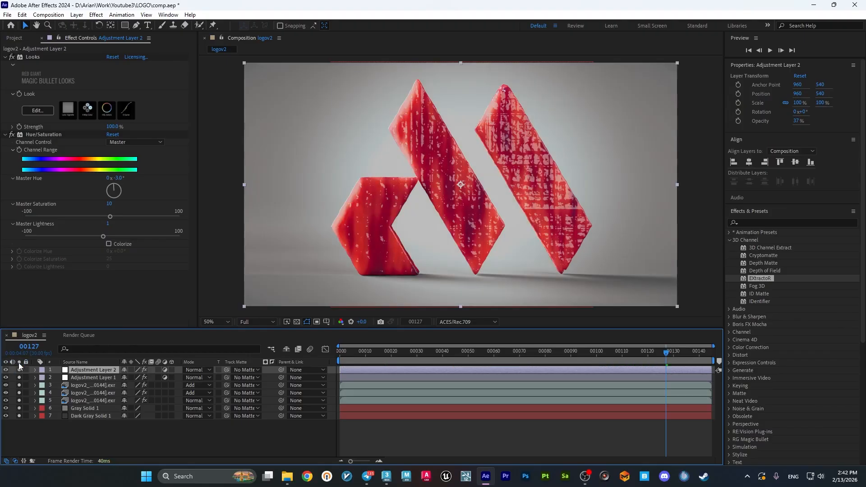
Step: Clear the solo from all layers and view frame 75 with Adjustment Layer 2 hidden
left_click_drag(18, 370, 20, 424)
left_click_drag(669, 353, 532, 354)
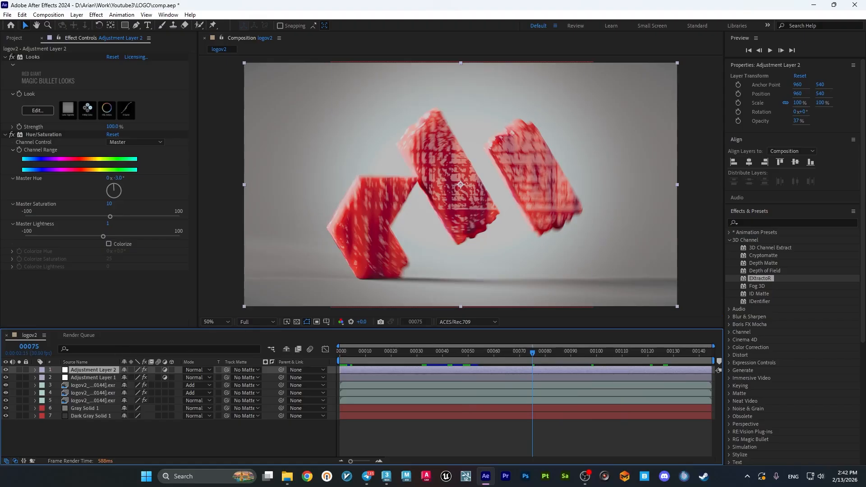
left_click(6, 370)
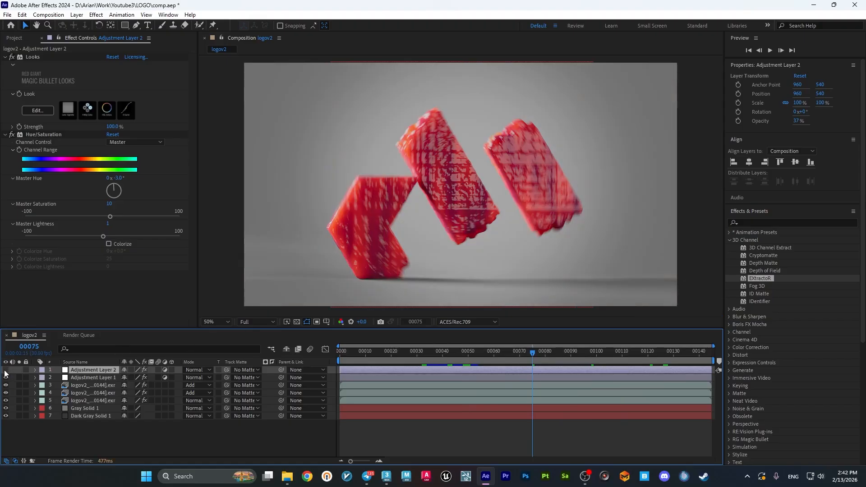